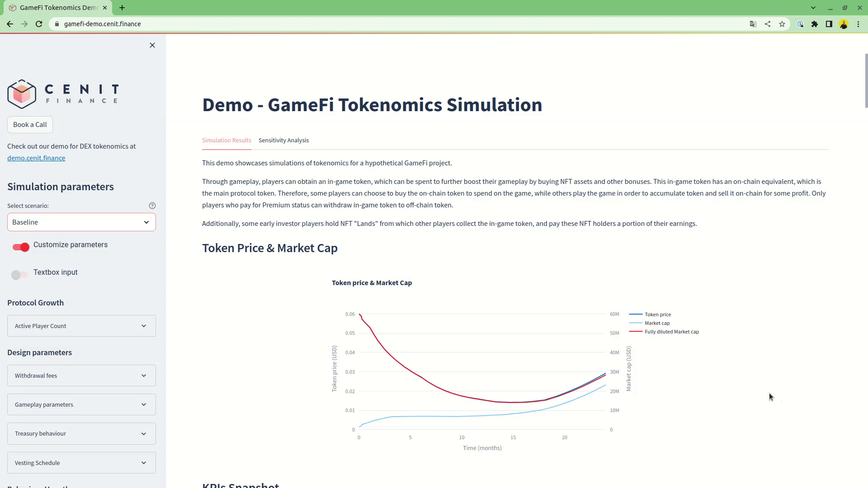
Load the Tuned model scenario from the Select scenario list in the sidebar.
{"action": "scroll", "coordinate": [769, 392], "scroll_direction": "down", "scroll_amount": 4}
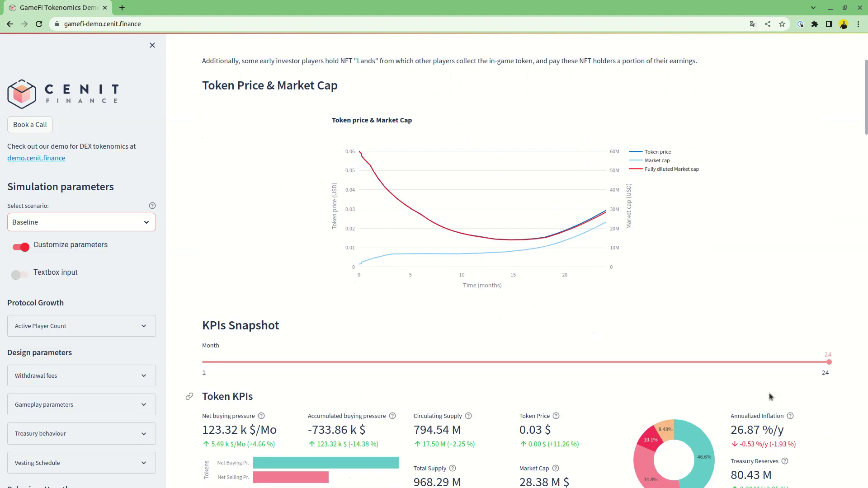
{"action": "scroll", "coordinate": [769, 395], "scroll_direction": "down", "scroll_amount": 3}
{"action": "scroll", "coordinate": [768, 393], "scroll_direction": "down", "scroll_amount": 5}
{"action": "scroll", "coordinate": [769, 393], "scroll_direction": "down", "scroll_amount": 4}
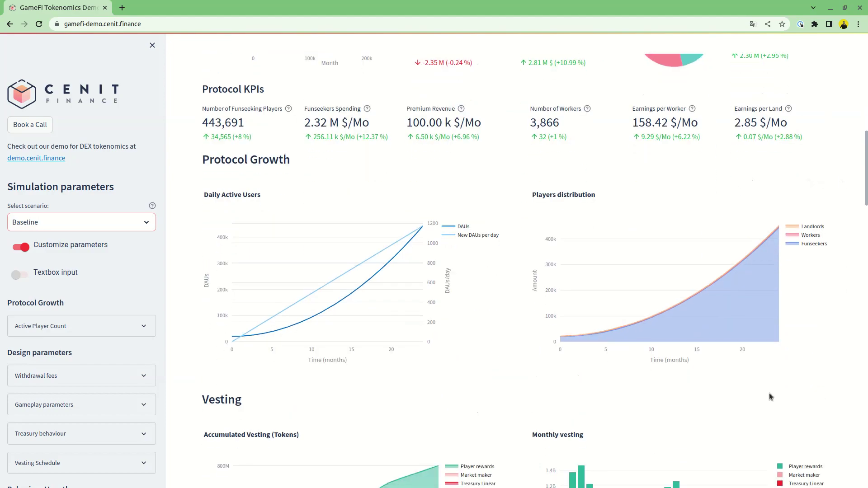
{"action": "scroll", "coordinate": [866, 184], "scroll_direction": "up", "scroll_amount": 1}
{"action": "left_click_drag", "start_coordinate": [866, 184], "coordinate": [860, 109]}
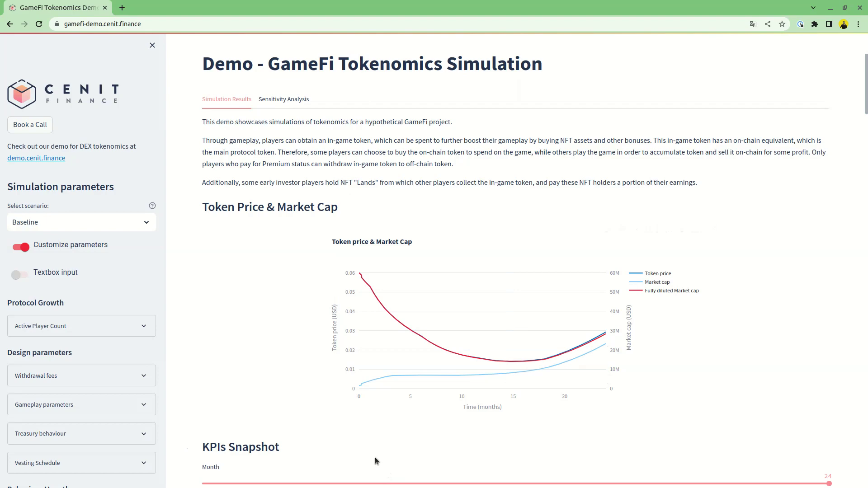
{"action": "left_click", "coordinate": [104, 226]}
{"action": "left_click", "coordinate": [87, 258]}
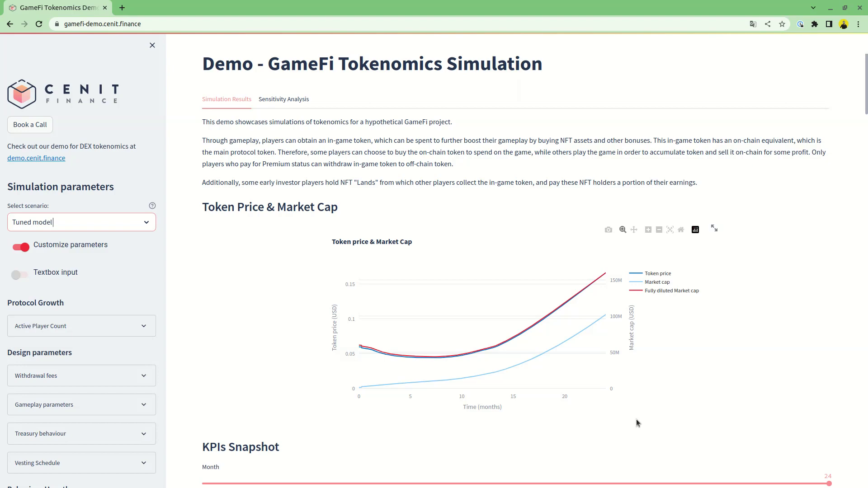
{"action": "scroll", "coordinate": [636, 423], "scroll_direction": "up", "scroll_amount": 1}
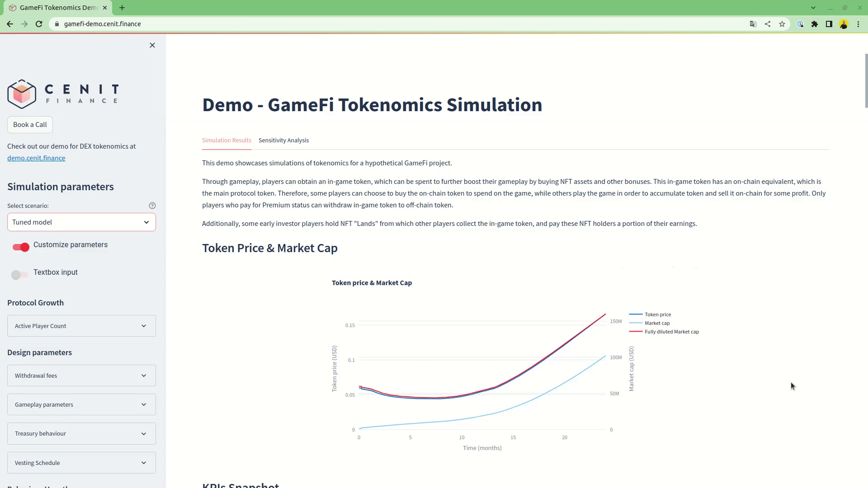
Scroll through the KPIs Snapshot, Protocol Growth, Vesting and Market Pressure charts.
{"action": "scroll", "coordinate": [711, 335], "scroll_direction": "down", "scroll_amount": 1}
{"action": "scroll", "coordinate": [712, 338], "scroll_direction": "down", "scroll_amount": 6}
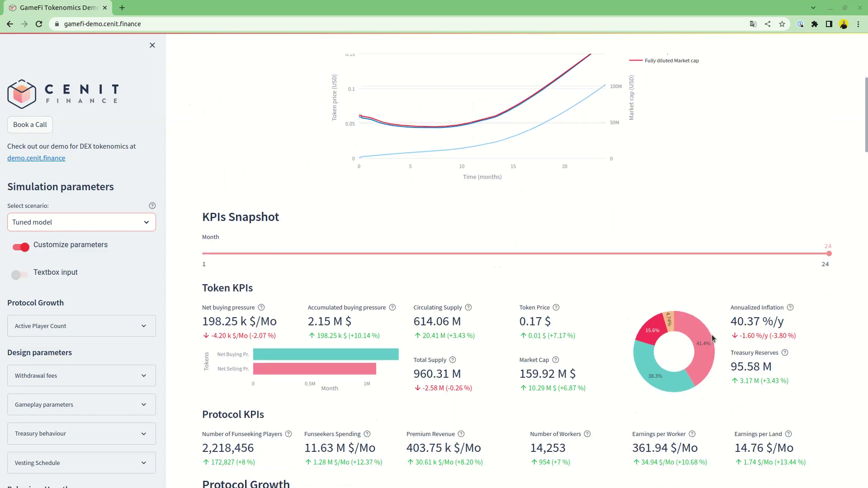
{"action": "scroll", "coordinate": [711, 338], "scroll_direction": "down", "scroll_amount": 2}
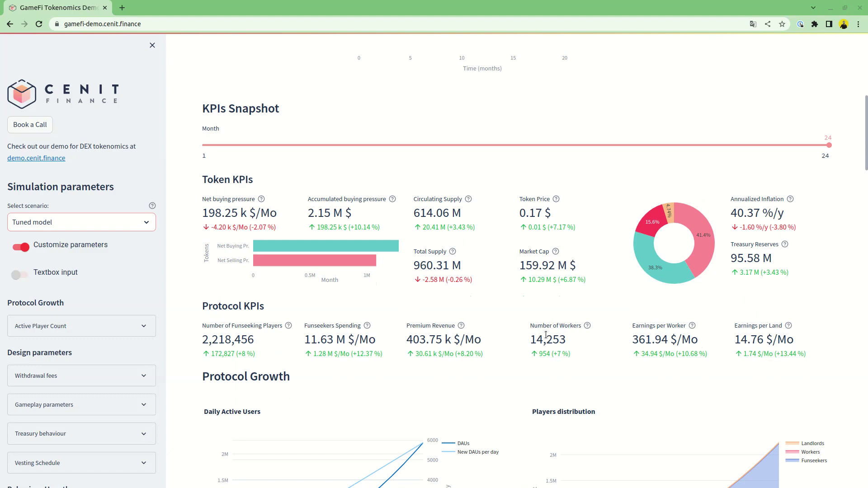
{"action": "scroll", "coordinate": [519, 360], "scroll_direction": "down", "scroll_amount": 5}
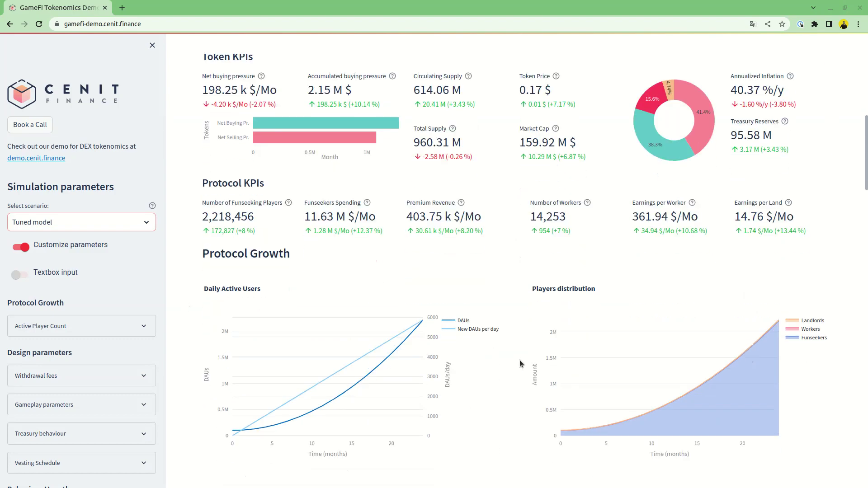
{"action": "scroll", "coordinate": [519, 358], "scroll_direction": "down", "scroll_amount": 4}
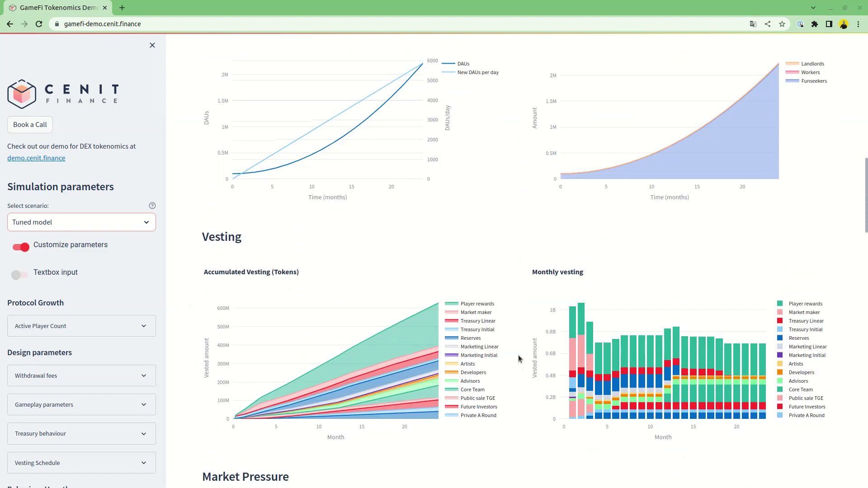
{"action": "scroll", "coordinate": [519, 357], "scroll_direction": "up", "scroll_amount": 3}
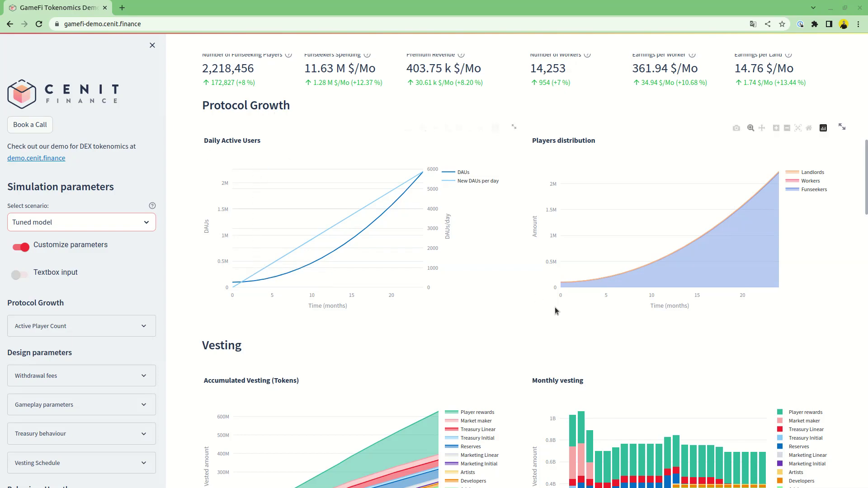
{"action": "scroll", "coordinate": [524, 361], "scroll_direction": "down", "scroll_amount": 5}
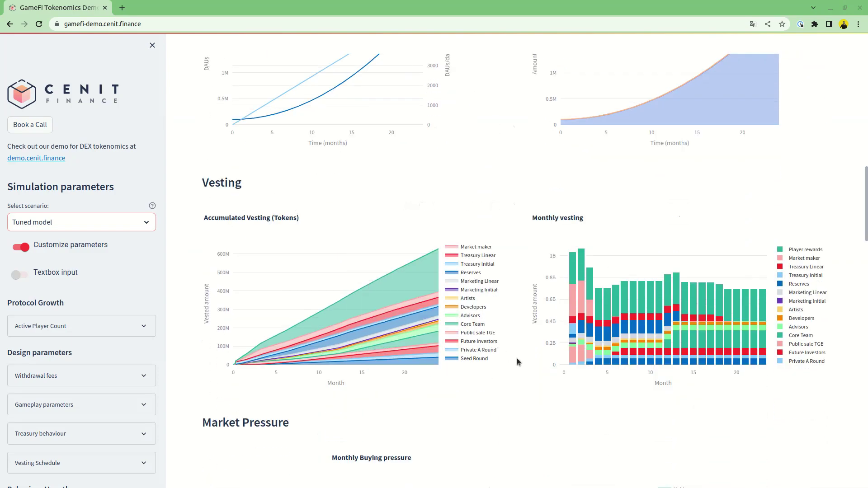
{"action": "scroll", "coordinate": [518, 362], "scroll_direction": "down", "scroll_amount": 3}
{"action": "scroll", "coordinate": [757, 298], "scroll_direction": "down", "scroll_amount": 1}
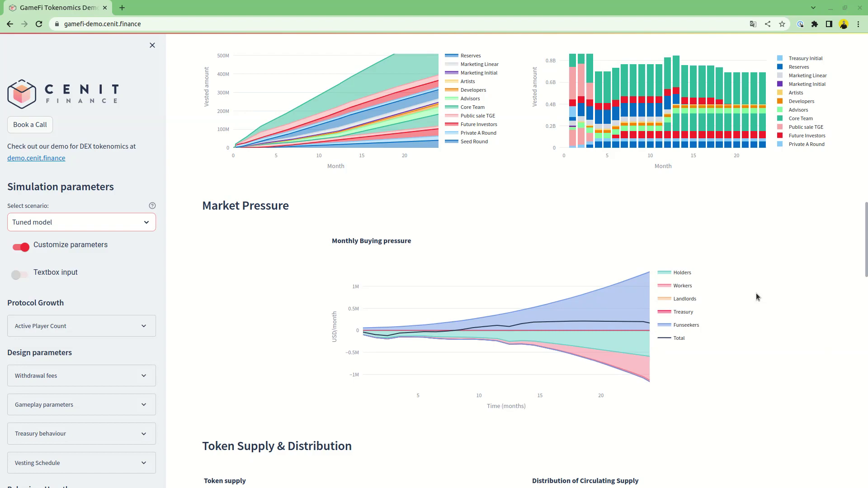
Scroll on through the Token Supply, Token Dynamics, Revenue & Treasury and Players charts.
{"action": "scroll", "coordinate": [525, 225], "scroll_direction": "down", "scroll_amount": 6}
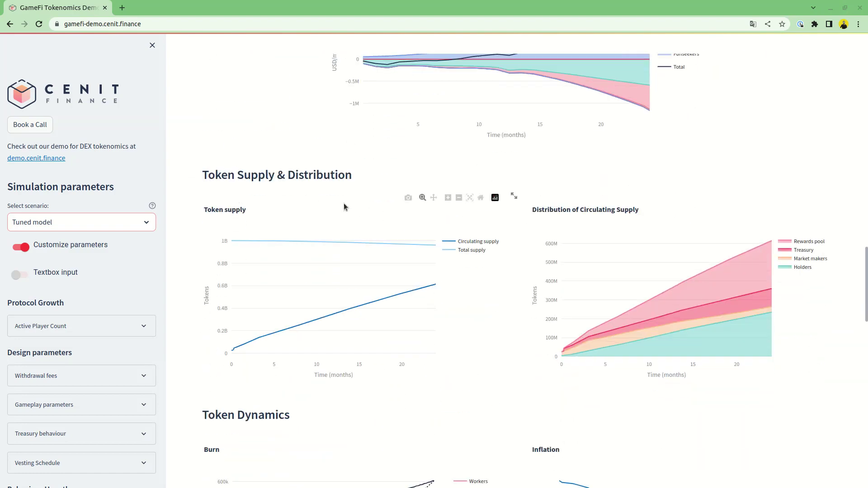
{"action": "scroll", "coordinate": [596, 226], "scroll_direction": "down", "scroll_amount": 5}
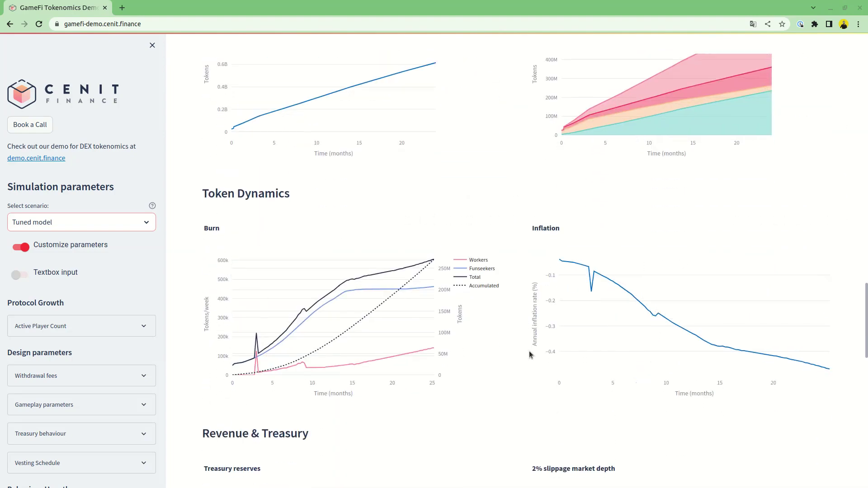
{"action": "scroll", "coordinate": [528, 351], "scroll_direction": "down", "scroll_amount": 2}
{"action": "scroll", "coordinate": [529, 353], "scroll_direction": "down", "scroll_amount": 3}
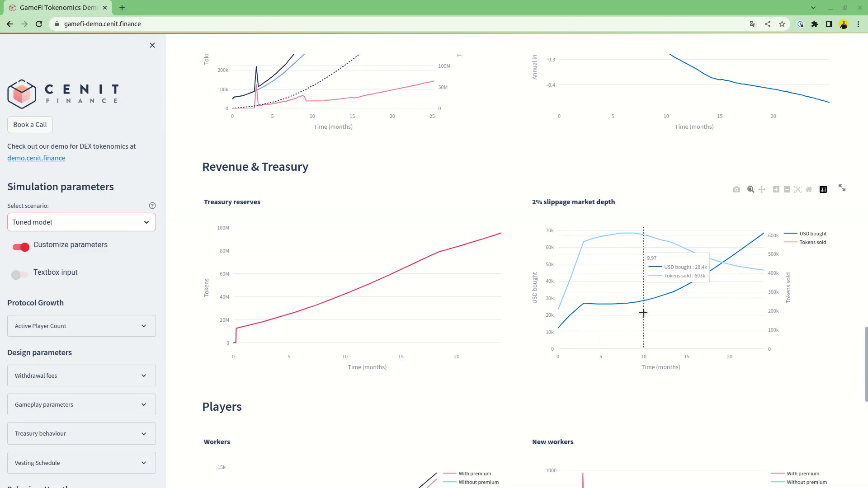
{"action": "scroll", "coordinate": [530, 389], "scroll_direction": "down", "scroll_amount": 1}
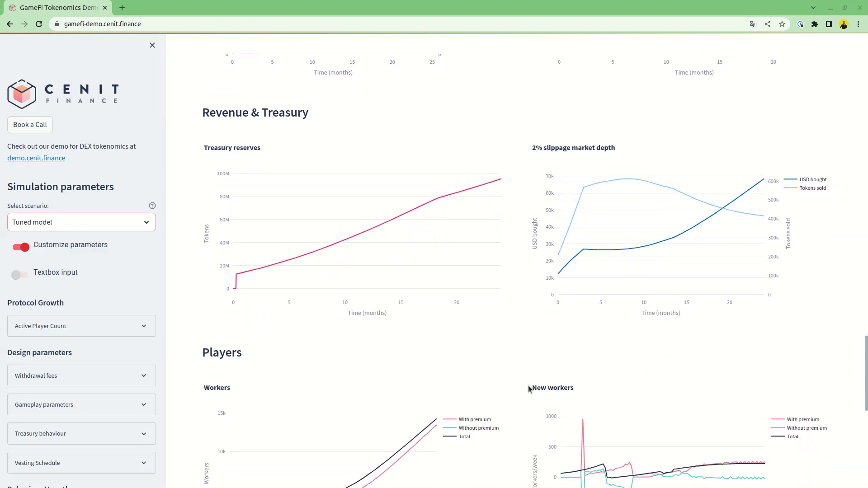
{"action": "scroll", "coordinate": [530, 390], "scroll_direction": "down", "scroll_amount": 4}
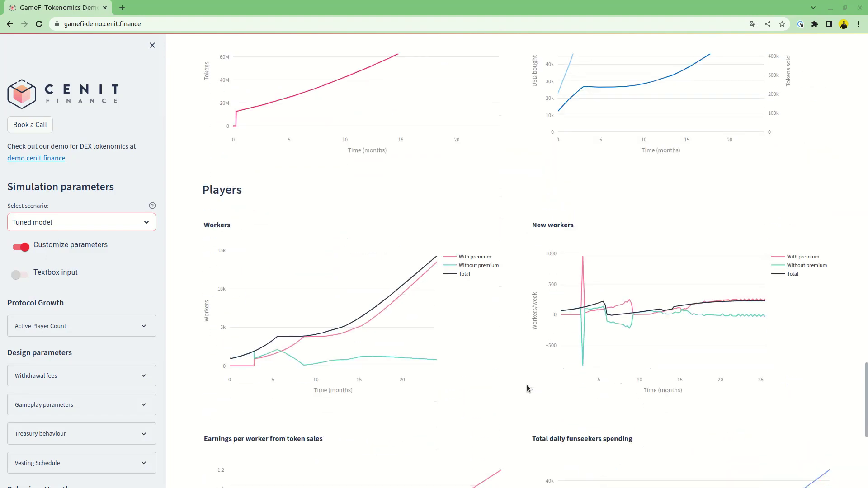
{"action": "scroll", "coordinate": [515, 384], "scroll_direction": "down", "scroll_amount": 3}
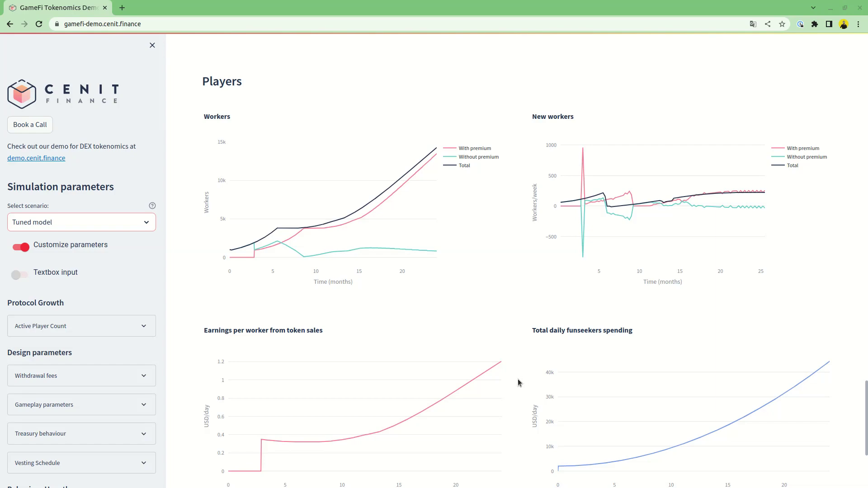
{"action": "scroll", "coordinate": [316, 326], "scroll_direction": "down", "scroll_amount": 3}
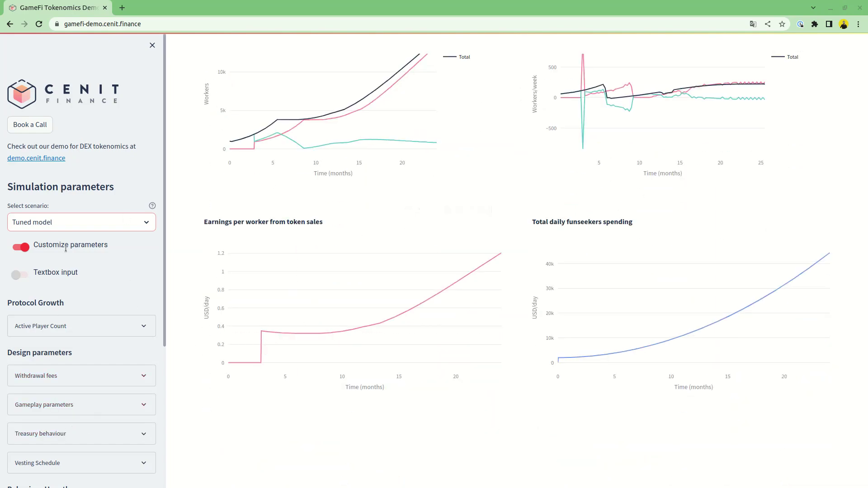
Expand the withdrawal fee, Funseeking players and Workers (P2E) settings in the sidebar.
{"action": "scroll", "coordinate": [128, 294], "scroll_direction": "down", "scroll_amount": 6}
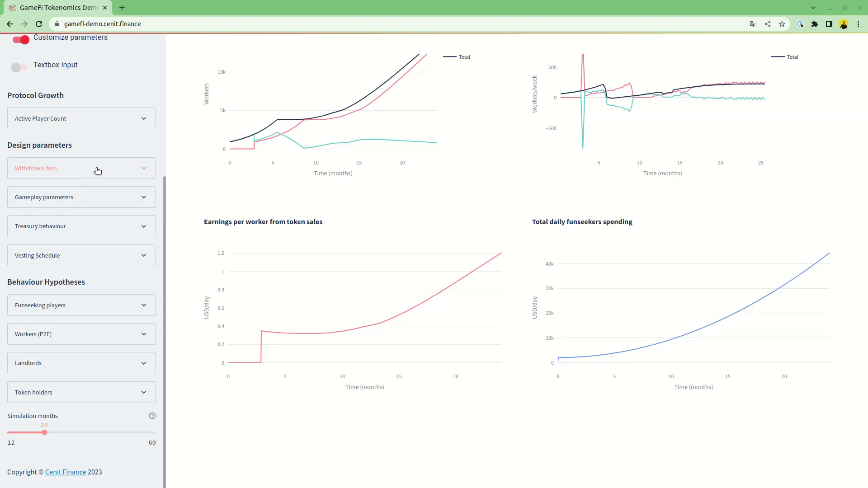
{"action": "left_click", "coordinate": [97, 170]}
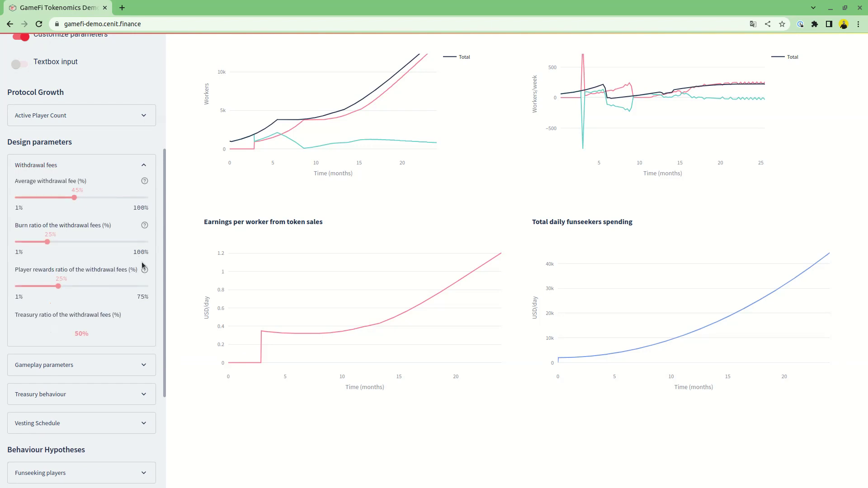
{"action": "scroll", "coordinate": [156, 301], "scroll_direction": "down", "scroll_amount": 3}
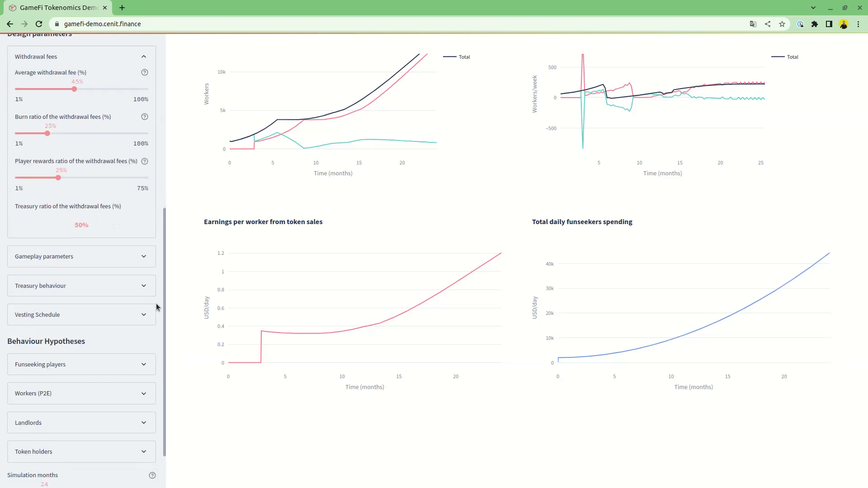
{"action": "scroll", "coordinate": [113, 317], "scroll_direction": "down", "scroll_amount": 2}
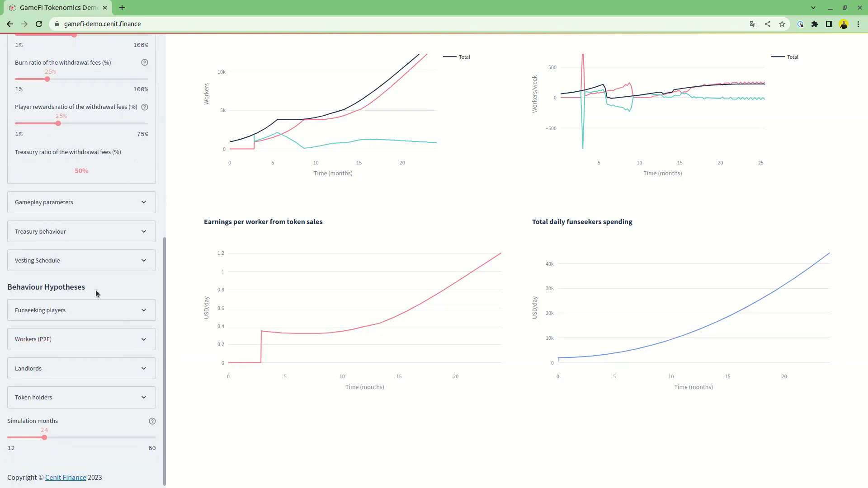
{"action": "left_click", "coordinate": [146, 317]}
{"action": "scroll", "coordinate": [82, 293], "scroll_direction": "down", "scroll_amount": 2}
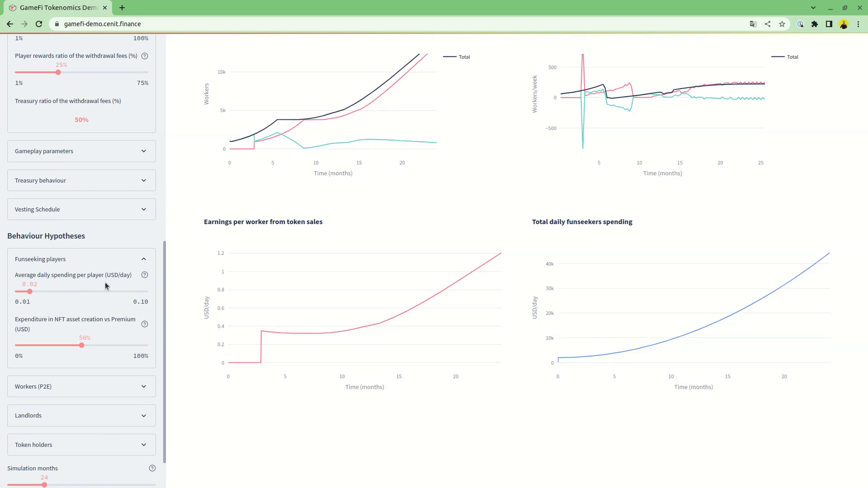
{"action": "scroll", "coordinate": [136, 315], "scroll_direction": "down", "scroll_amount": 2}
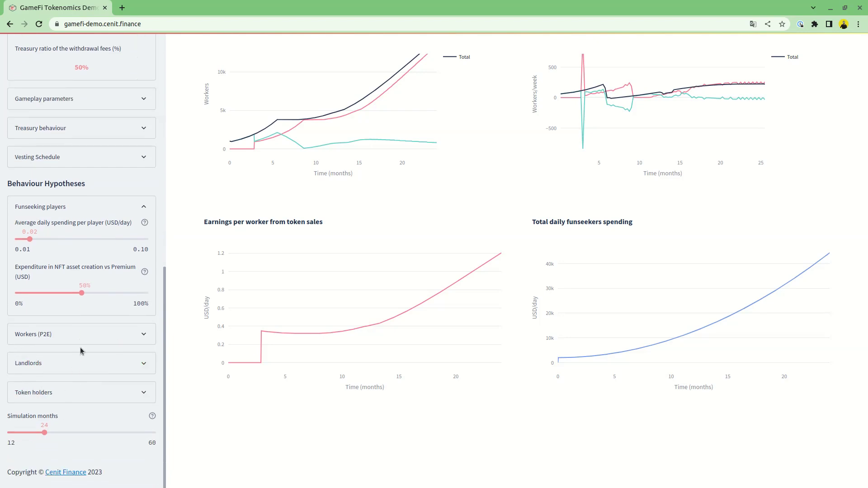
{"action": "left_click", "coordinate": [90, 329]}
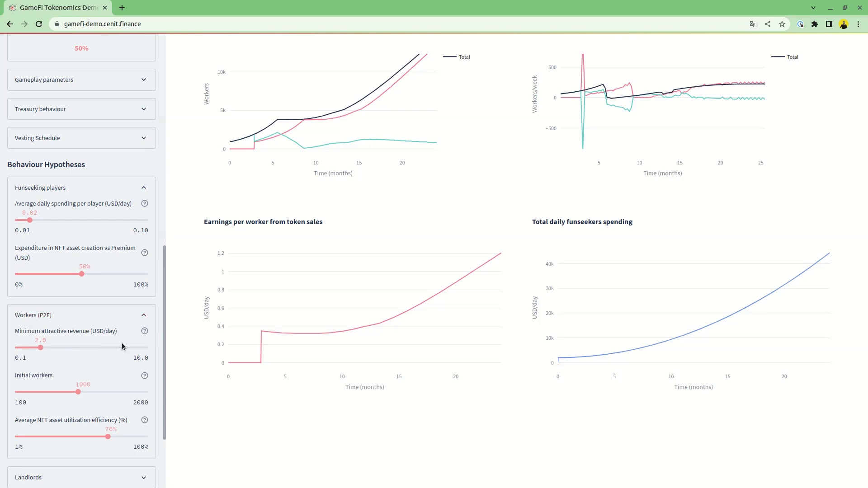
Collapse Workers (P2E) and Funseeking players, then set Average withdrawal fee to 40%.
{"action": "left_click", "coordinate": [142, 316]}
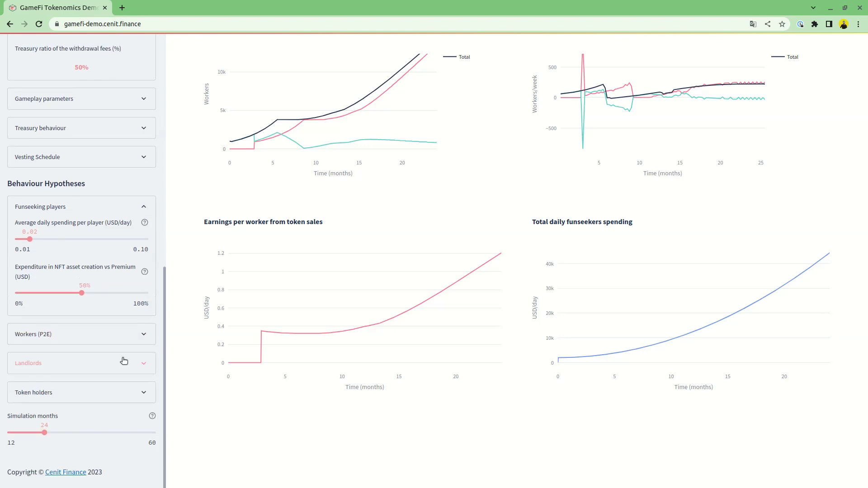
{"action": "left_click", "coordinate": [91, 207]}
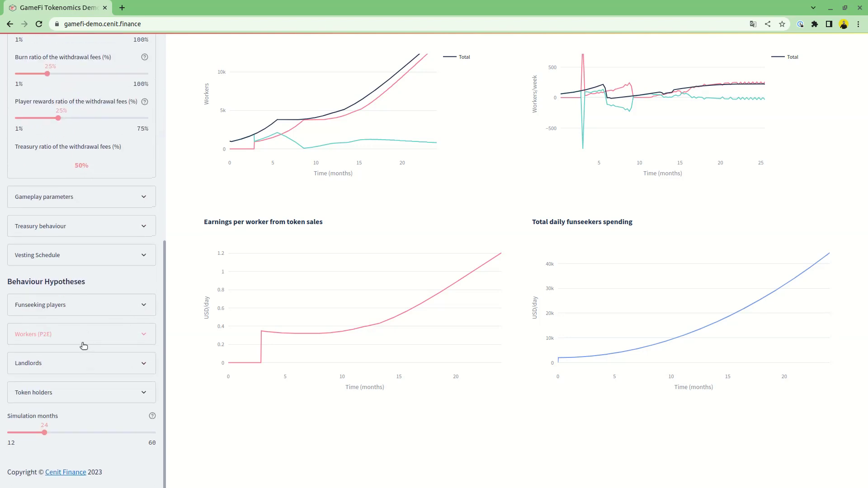
{"action": "scroll", "coordinate": [76, 328], "scroll_direction": "up", "scroll_amount": 7}
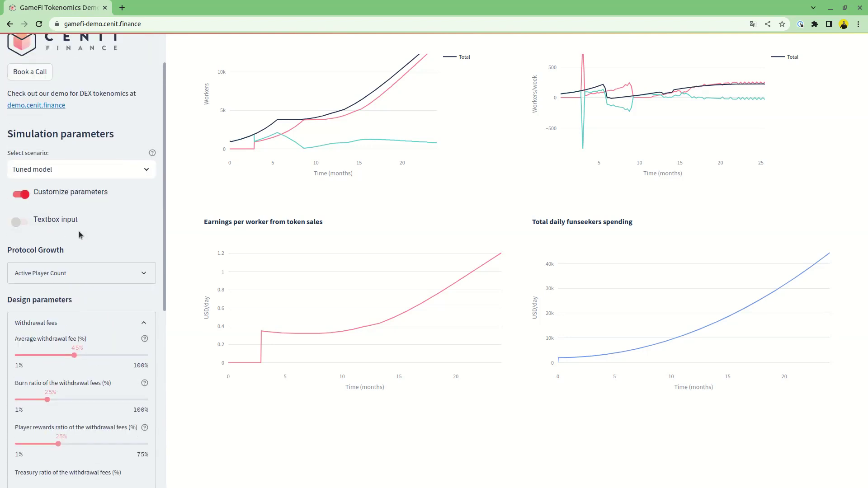
{"action": "left_click_drag", "start_coordinate": [75, 363], "coordinate": [68, 361]}
{"action": "scroll", "coordinate": [44, 196], "scroll_direction": "up", "scroll_amount": 2}
Enable Textbox input and review the Token Price chart ending near 0.17 USD.
{"action": "left_click", "coordinate": [34, 277]}
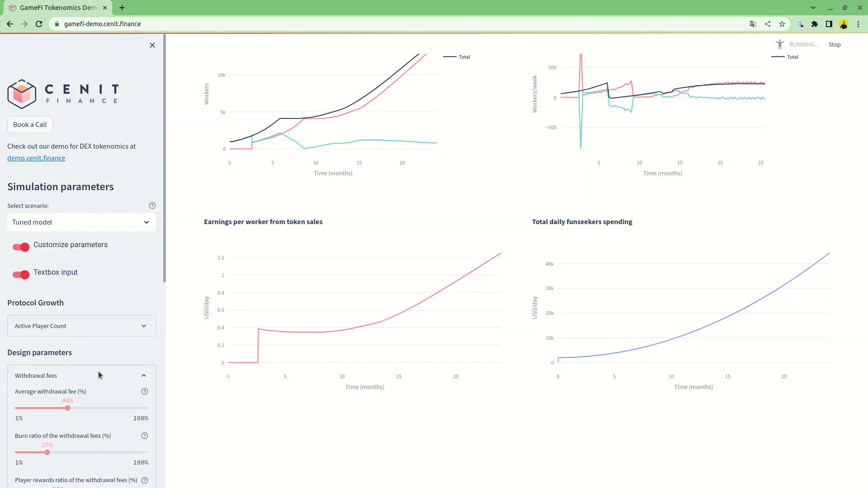
{"action": "scroll", "coordinate": [73, 392], "scroll_direction": "down", "scroll_amount": 1}
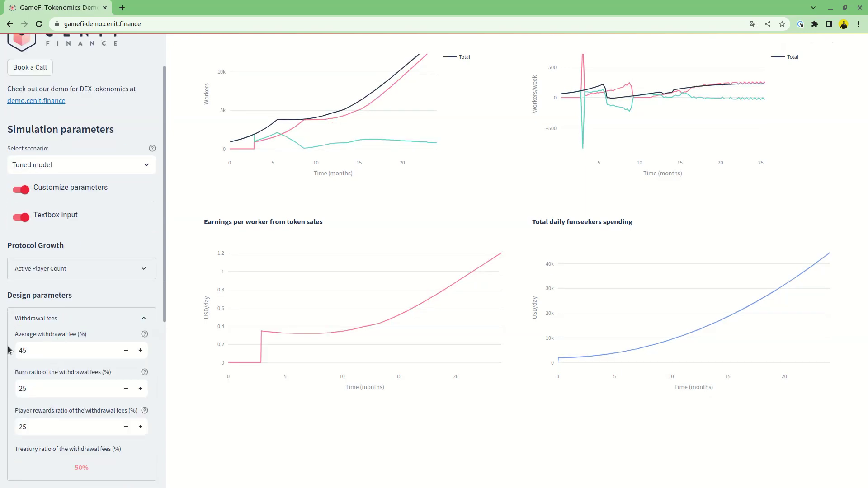
{"action": "scroll", "coordinate": [64, 339], "scroll_direction": "down", "scroll_amount": 3}
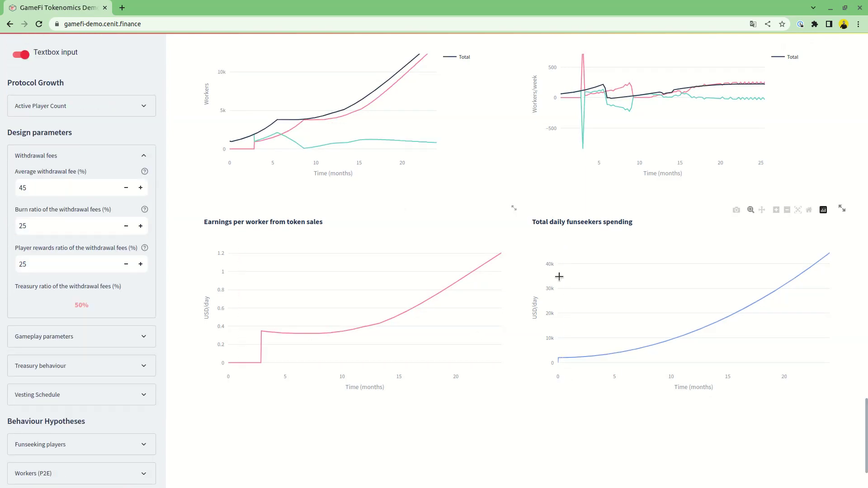
{"action": "scroll", "coordinate": [551, 294], "scroll_direction": "up", "scroll_amount": 5}
{"action": "scroll", "coordinate": [546, 309], "scroll_direction": "up", "scroll_amount": 20}
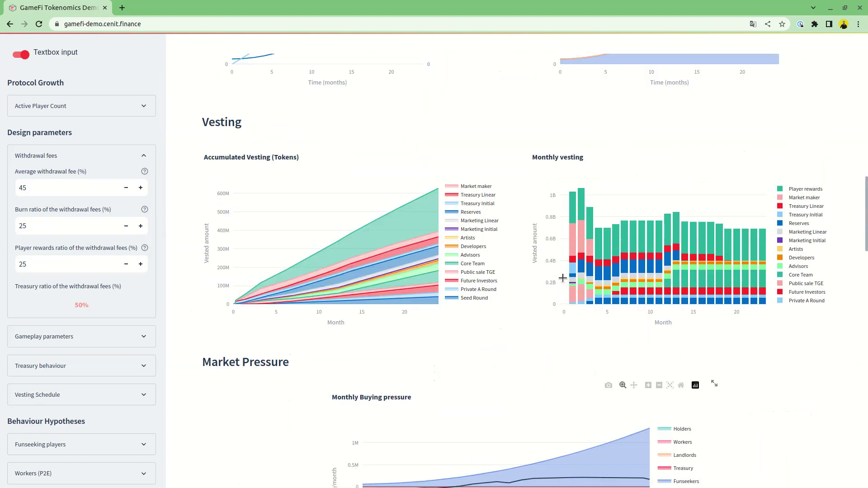
{"action": "scroll", "coordinate": [395, 333], "scroll_direction": "up", "scroll_amount": 10}
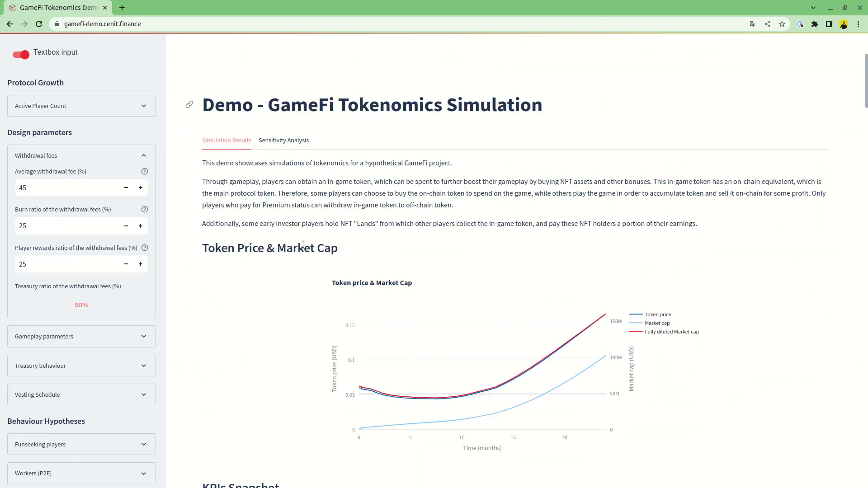
{"action": "scroll", "coordinate": [354, 335], "scroll_direction": "down", "scroll_amount": 2}
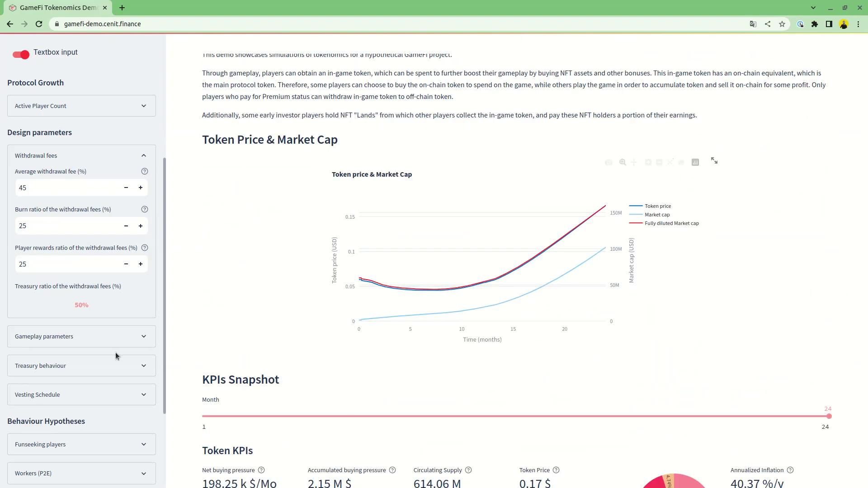
{"action": "scroll", "coordinate": [101, 335], "scroll_direction": "down", "scroll_amount": 3}
Expand Vesting Schedule, view the Holders allocation table full screen, then exit full screen.
{"action": "left_click", "coordinate": [111, 276]}
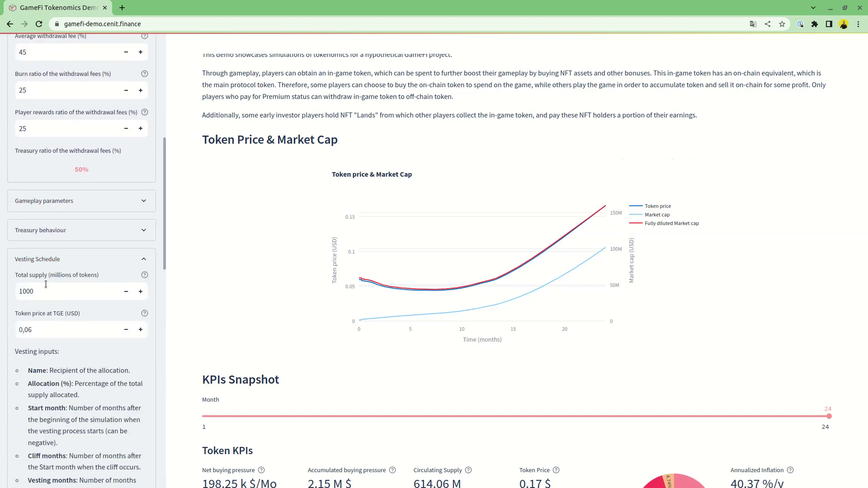
{"action": "scroll", "coordinate": [54, 396], "scroll_direction": "down", "scroll_amount": 3}
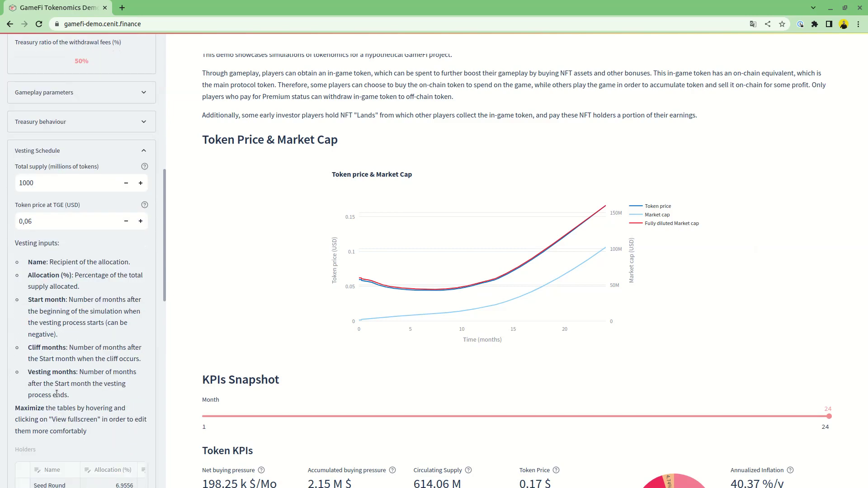
{"action": "scroll", "coordinate": [56, 394], "scroll_direction": "down", "scroll_amount": 4}
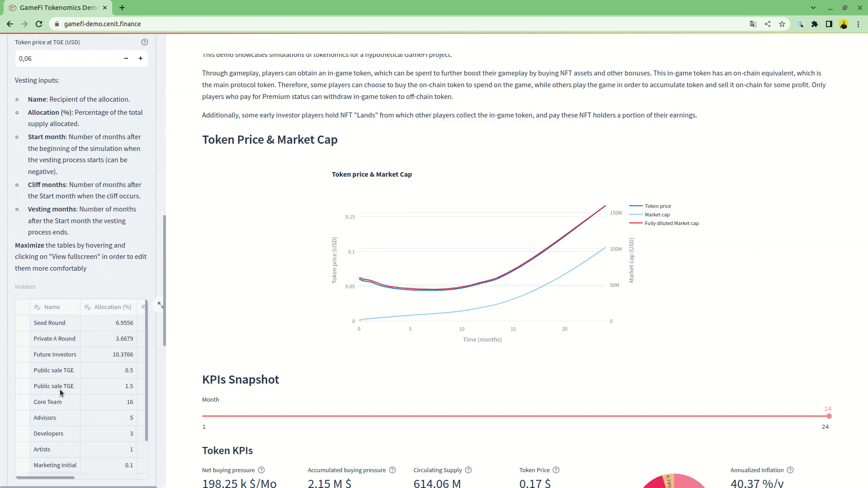
{"action": "left_click", "coordinate": [160, 308]}
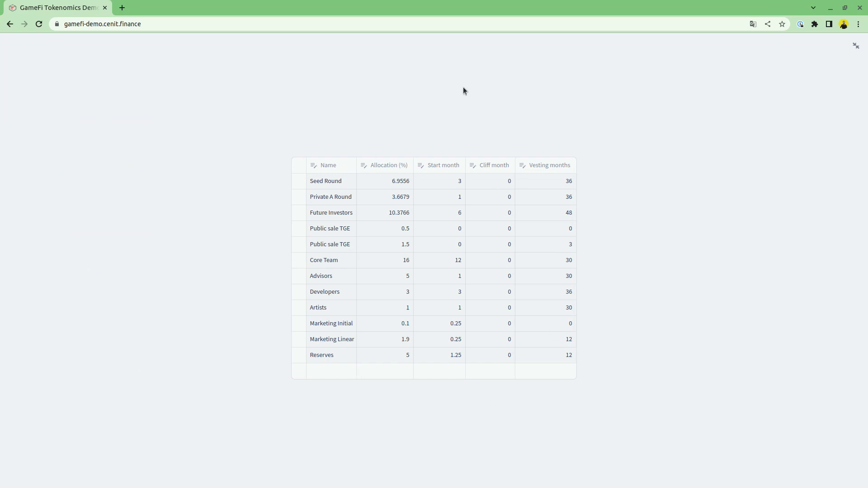
{"action": "left_click", "coordinate": [858, 49]}
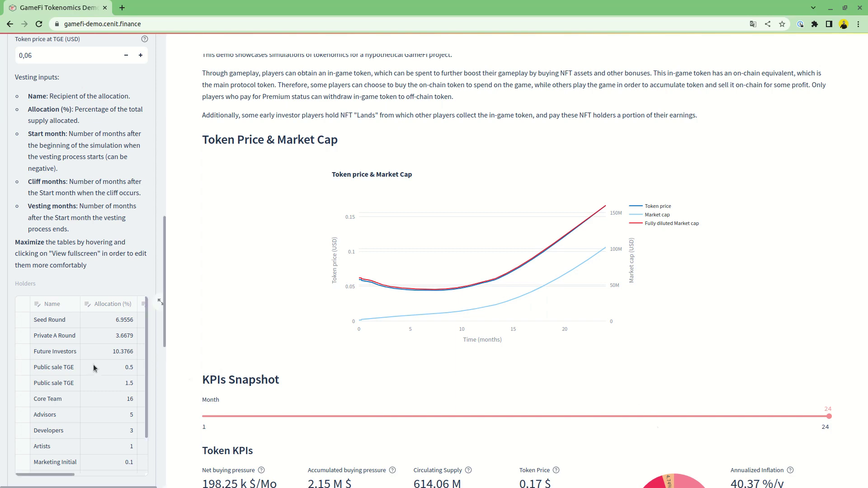
{"action": "scroll", "coordinate": [97, 355], "scroll_direction": "up", "scroll_amount": 15}
{"action": "scroll", "coordinate": [97, 354], "scroll_direction": "up", "scroll_amount": 3}
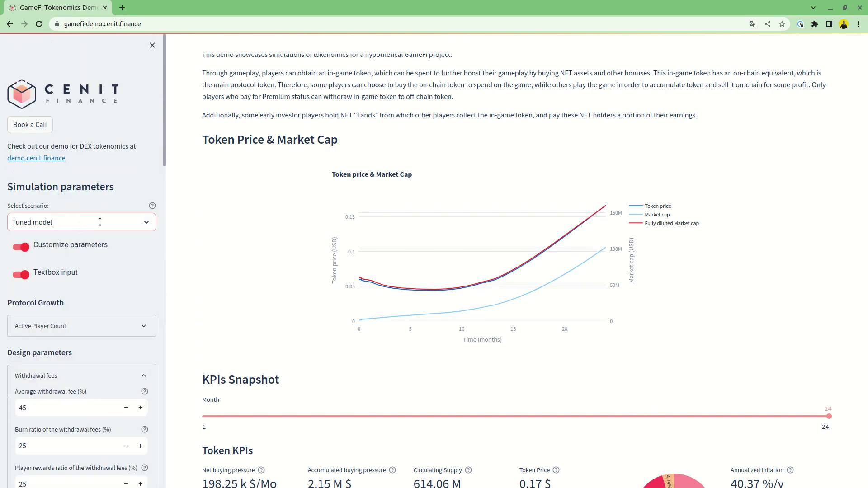
Switch to the Baseline scenario, rerunning with a 15% average withdrawal fee.
{"action": "left_click", "coordinate": [100, 222]}
{"action": "left_click", "coordinate": [83, 246]}
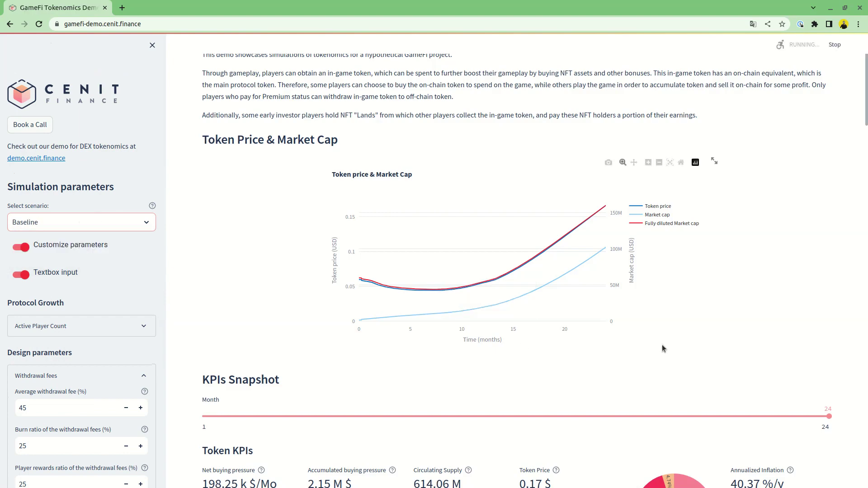
{"action": "scroll", "coordinate": [704, 350], "scroll_direction": "up", "scroll_amount": 5}
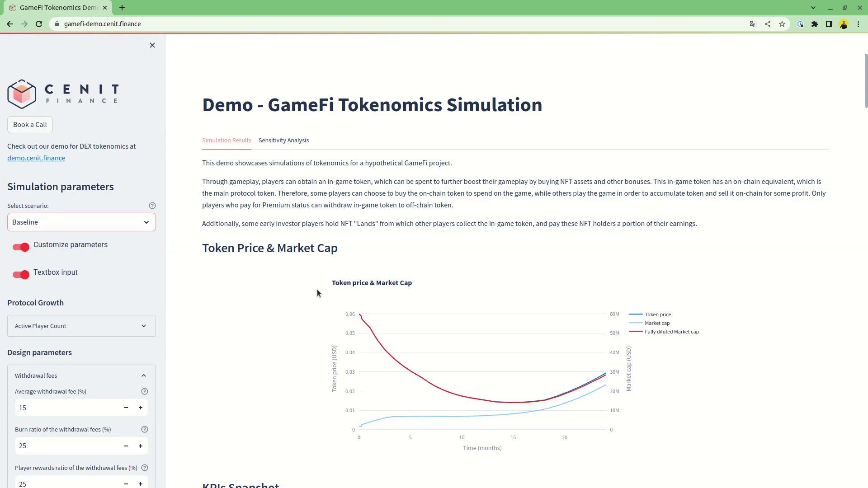
{"action": "scroll", "coordinate": [318, 293], "scroll_direction": "down", "scroll_amount": 20}
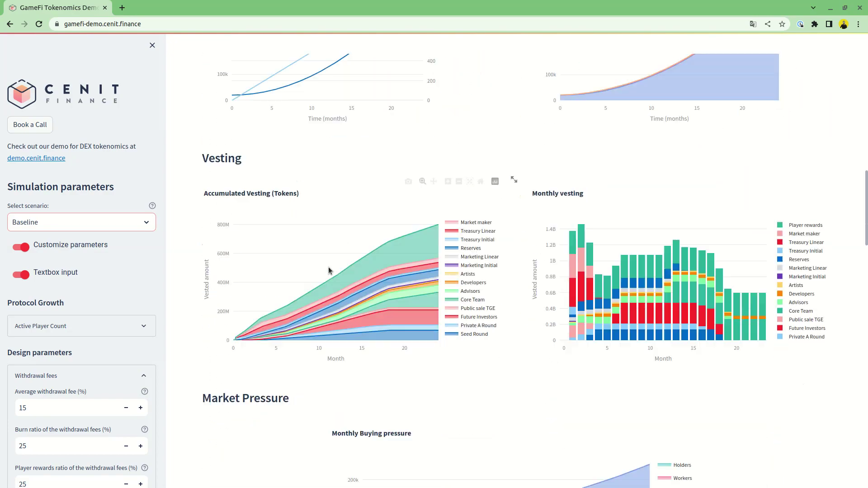
{"action": "scroll", "coordinate": [328, 270], "scroll_direction": "down", "scroll_amount": 8}
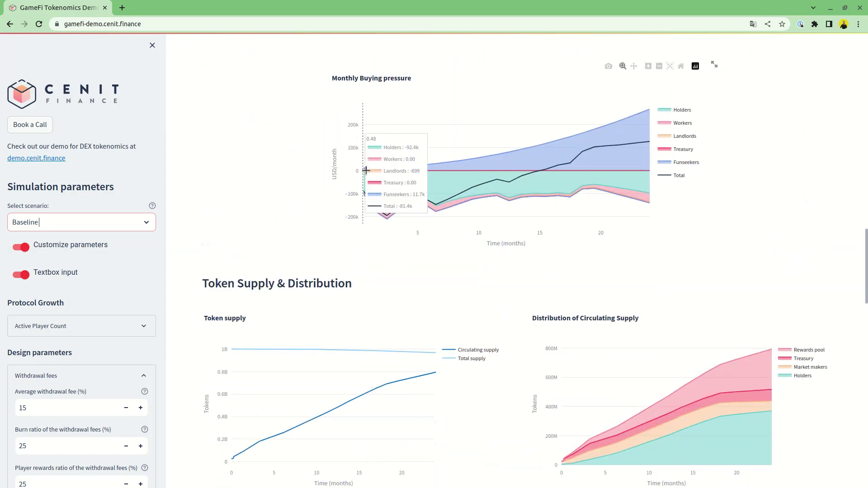
{"action": "scroll", "coordinate": [491, 210], "scroll_direction": "up", "scroll_amount": 15}
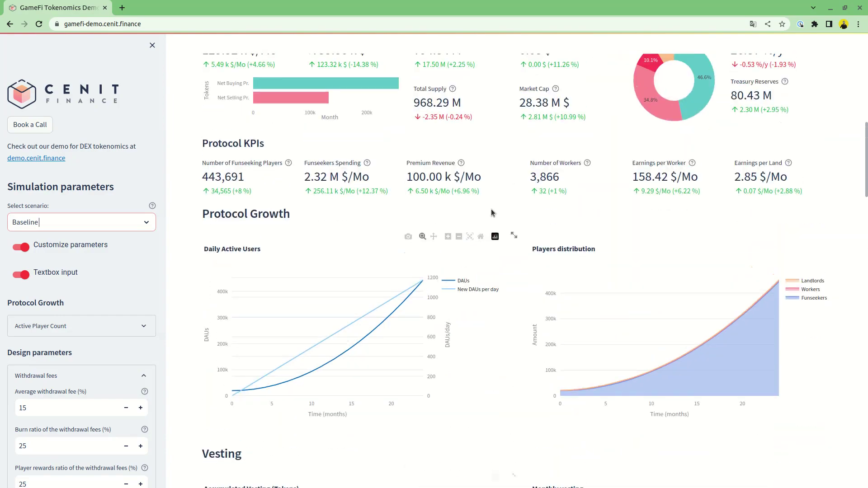
{"action": "scroll", "coordinate": [491, 209], "scroll_direction": "up", "scroll_amount": 10}
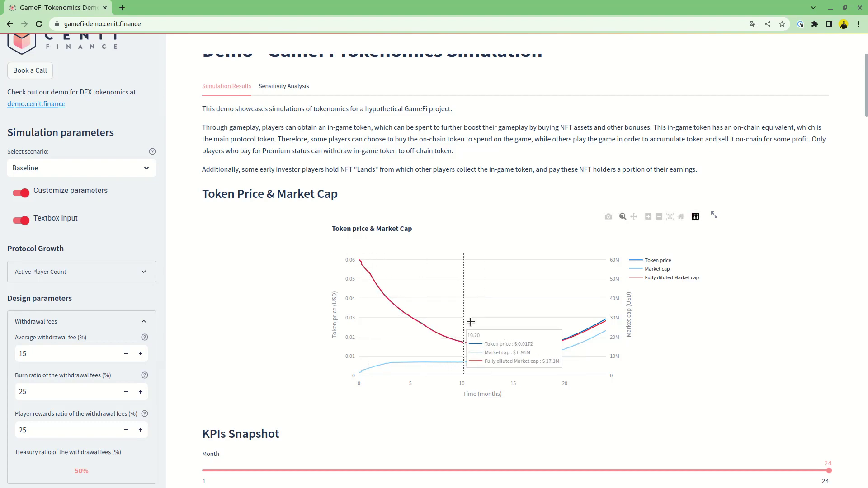
{"action": "scroll", "coordinate": [559, 333], "scroll_direction": "down", "scroll_amount": 6}
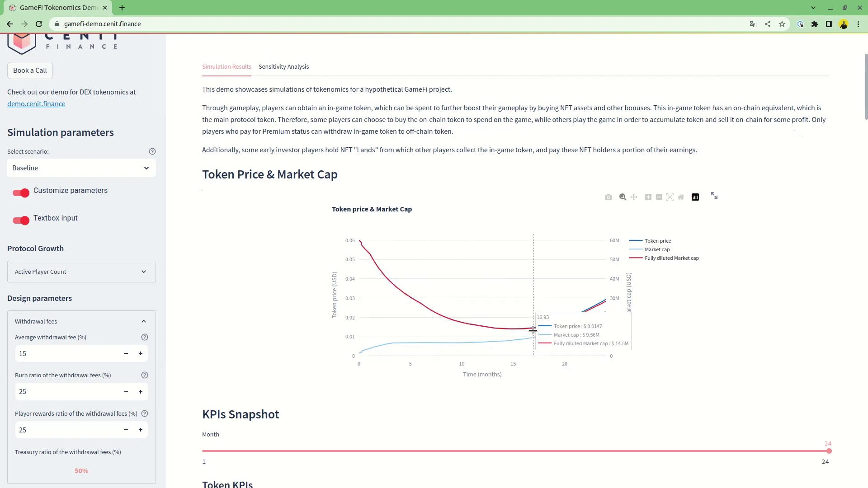
{"action": "scroll", "coordinate": [558, 334], "scroll_direction": "down", "scroll_amount": 13}
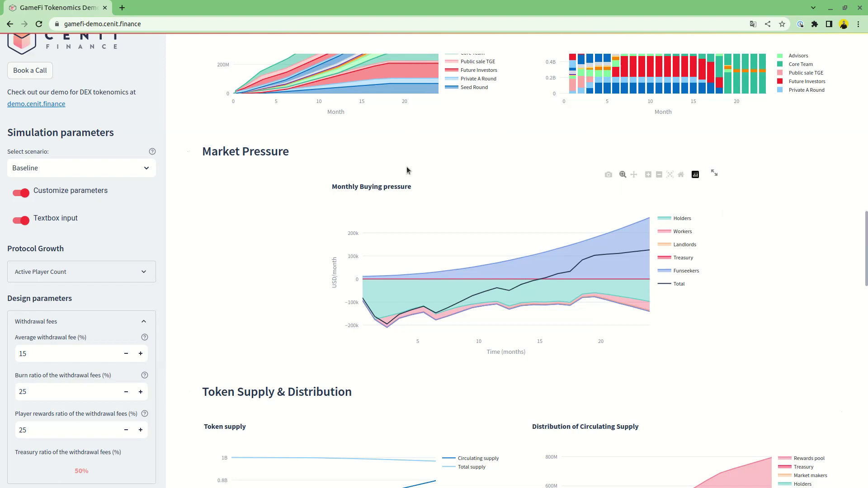
{"action": "mouse_move", "coordinate": [396, 299]}
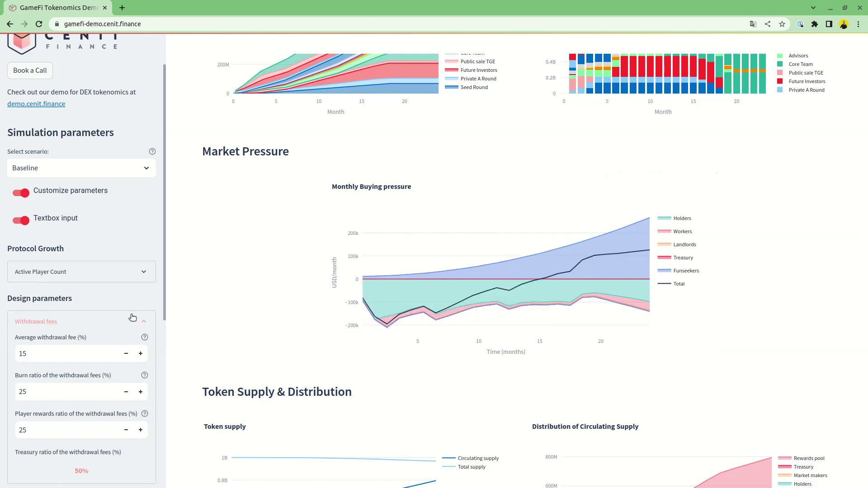
{"action": "scroll", "coordinate": [145, 289], "scroll_direction": "down", "scroll_amount": 2}
{"action": "scroll", "coordinate": [144, 289], "scroll_direction": "down", "scroll_amount": 3}
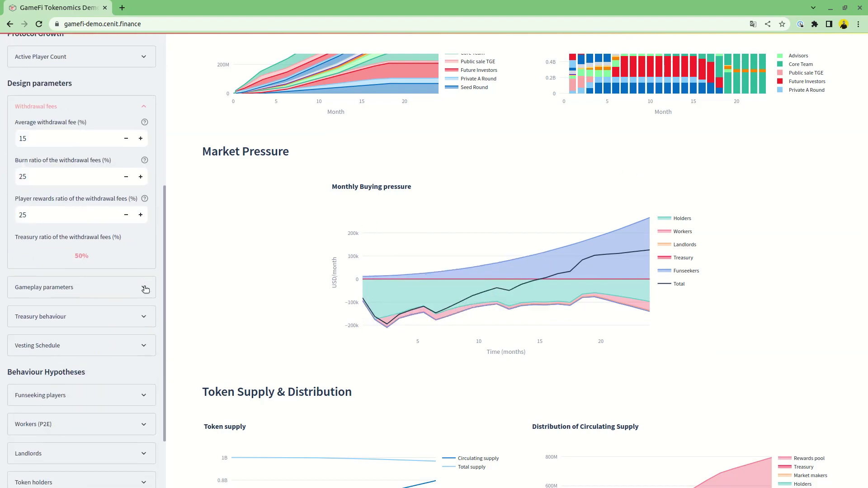
Expand Vesting Schedule and open the Baseline Holders table in full screen.
{"action": "left_click", "coordinate": [115, 339]}
{"action": "scroll", "coordinate": [115, 338], "scroll_direction": "down", "scroll_amount": 7}
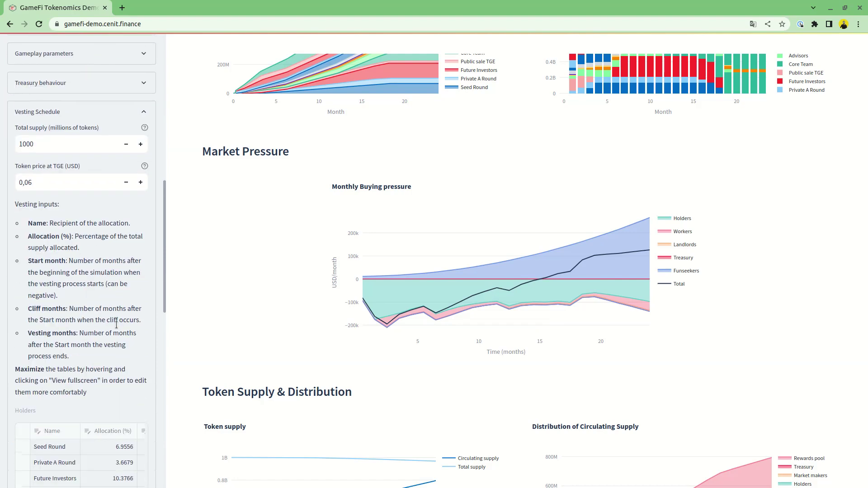
{"action": "scroll", "coordinate": [117, 325], "scroll_direction": "down", "scroll_amount": 3}
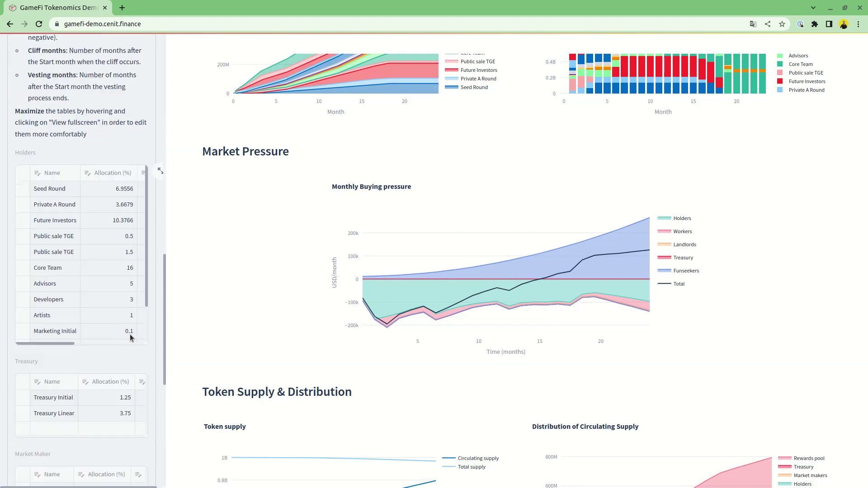
{"action": "left_click", "coordinate": [158, 177]}
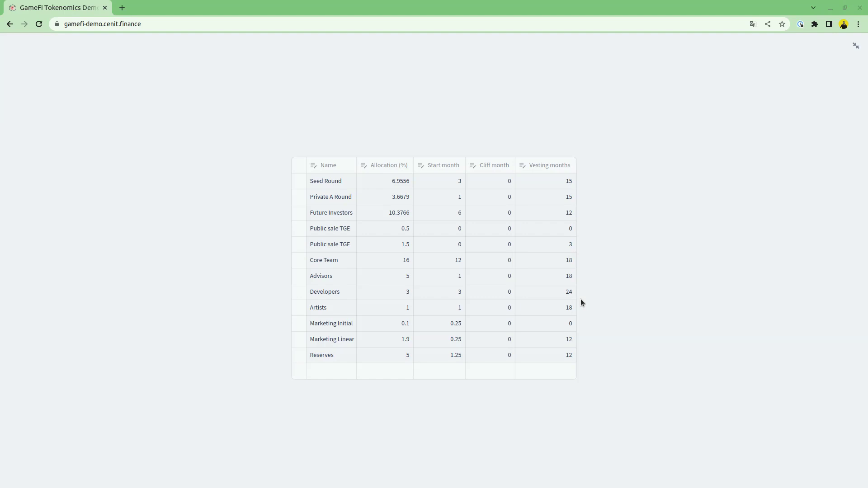
Change Seed Round's vesting months from 15 to 24 in the Holders table.
{"action": "left_click", "coordinate": [563, 184]}
{"action": "left_click", "coordinate": [569, 185]}
{"action": "type", "text": "15"}
{"action": "type", "text": "4"}
{"action": "key", "text": "BackSpace"}
{"action": "key", "text": "BackSpace"}
{"action": "key", "text": "BackSpace"}
{"action": "type", "text": "24"}
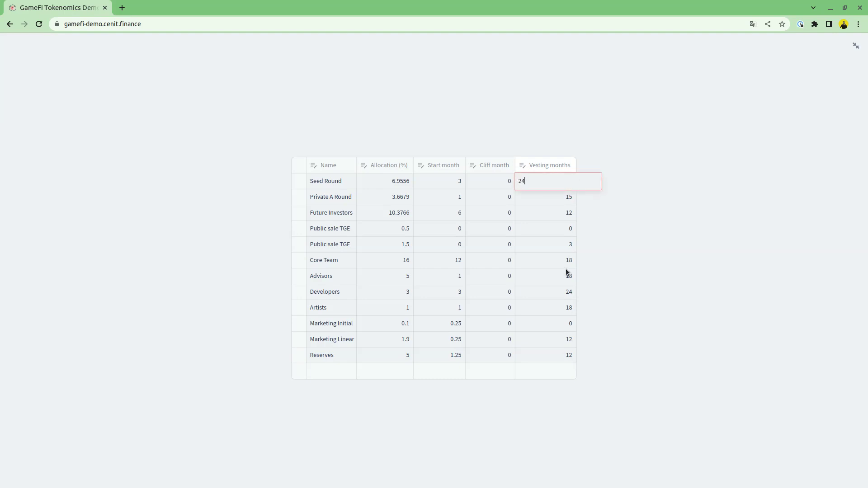
{"action": "left_click", "coordinate": [567, 274]}
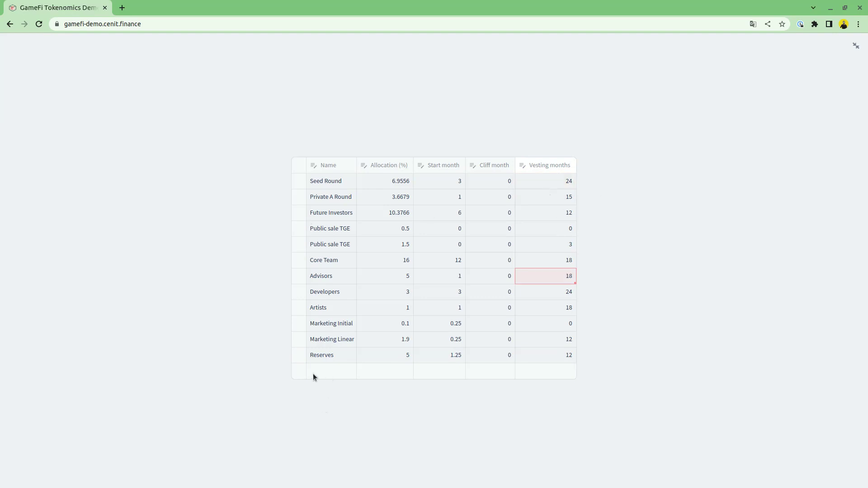
{"action": "left_click", "coordinate": [298, 354]}
{"action": "left_click", "coordinate": [299, 356]}
{"action": "mouse_move", "coordinate": [538, 372]}
Exit full screen and review updated charts: net buying pressure 84.08k $/Mo, price 0.03 $.
{"action": "left_click", "coordinate": [854, 50]}
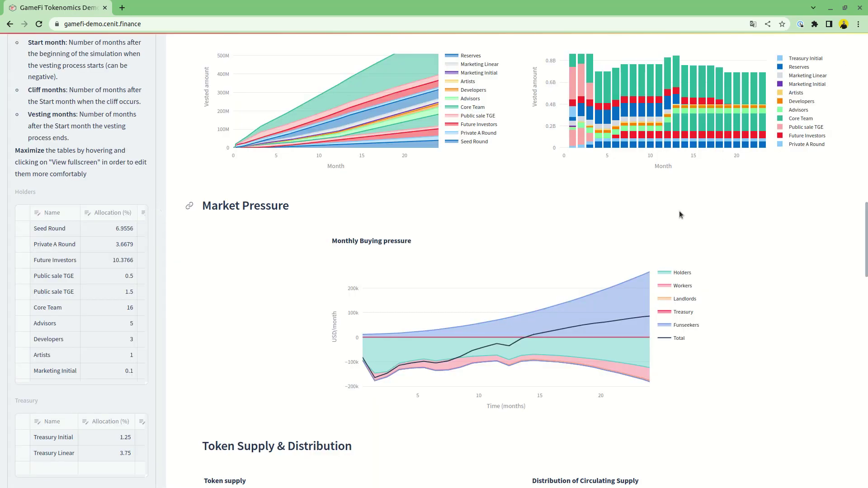
{"action": "scroll", "coordinate": [679, 218], "scroll_direction": "up", "scroll_amount": 15}
{"action": "scroll", "coordinate": [679, 221], "scroll_direction": "up", "scroll_amount": 5}
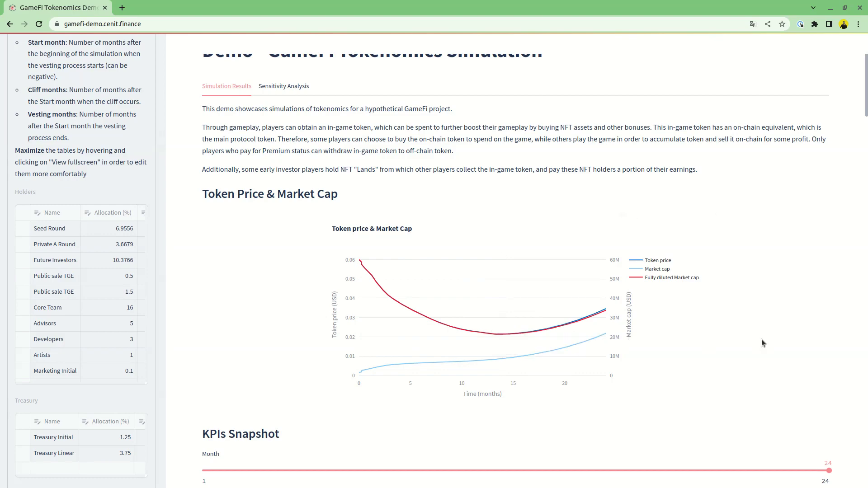
{"action": "scroll", "coordinate": [761, 340], "scroll_direction": "down", "scroll_amount": 5}
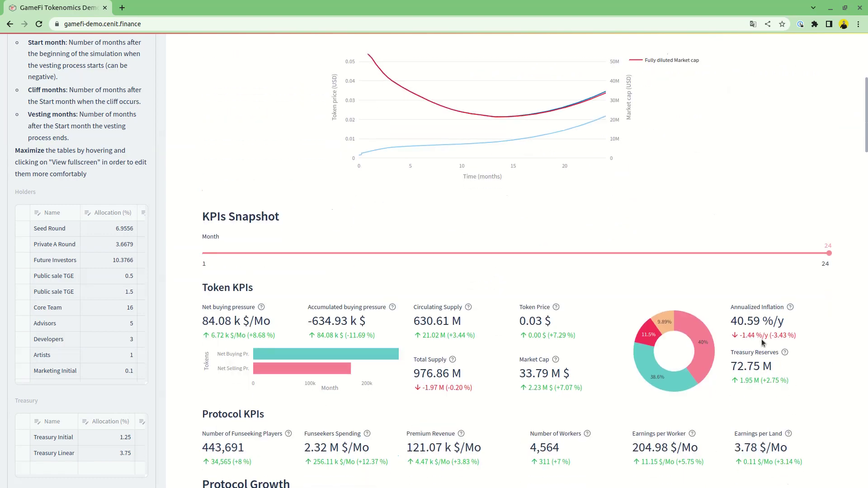
{"action": "scroll", "coordinate": [761, 339], "scroll_direction": "down", "scroll_amount": 15}
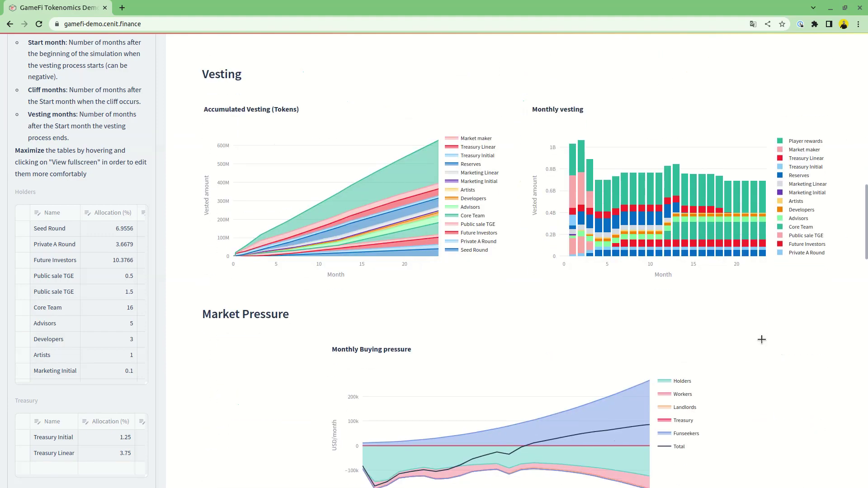
{"action": "scroll", "coordinate": [761, 339], "scroll_direction": "down", "scroll_amount": 4}
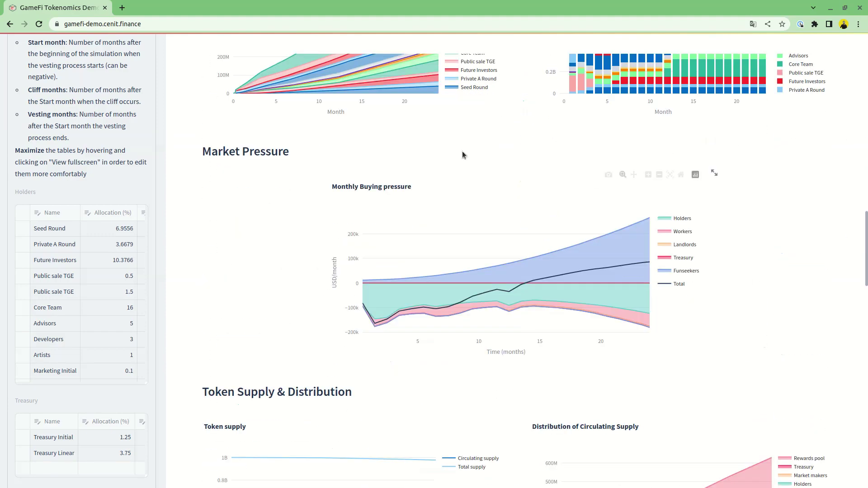
{"action": "mouse_move", "coordinate": [452, 301]}
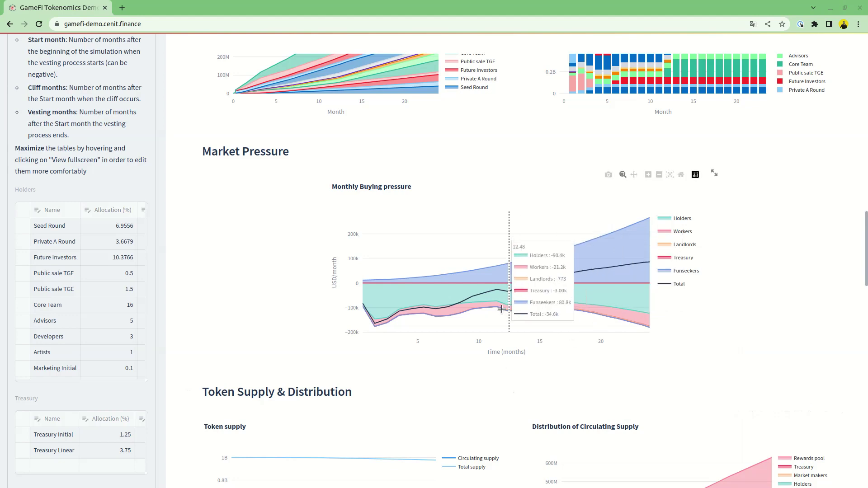
{"action": "mouse_move", "coordinate": [505, 289]}
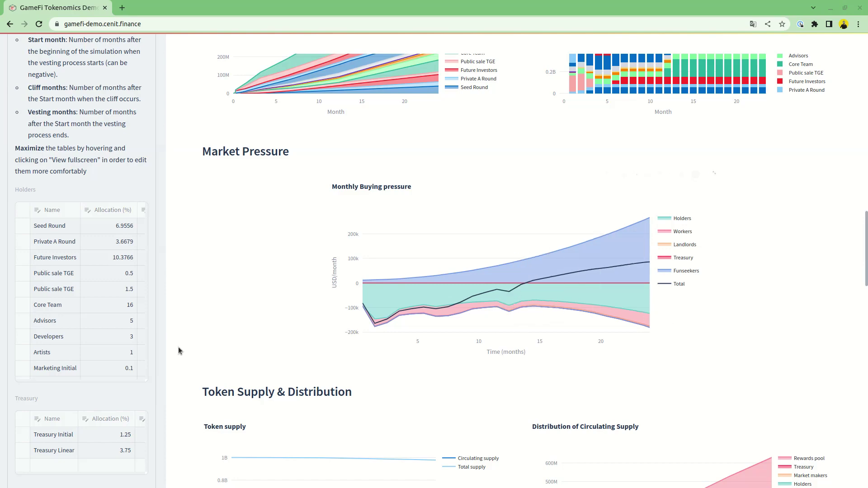
{"action": "scroll", "coordinate": [145, 359], "scroll_direction": "up", "scroll_amount": 8}
{"action": "scroll", "coordinate": [146, 358], "scroll_direction": "up", "scroll_amount": 4}
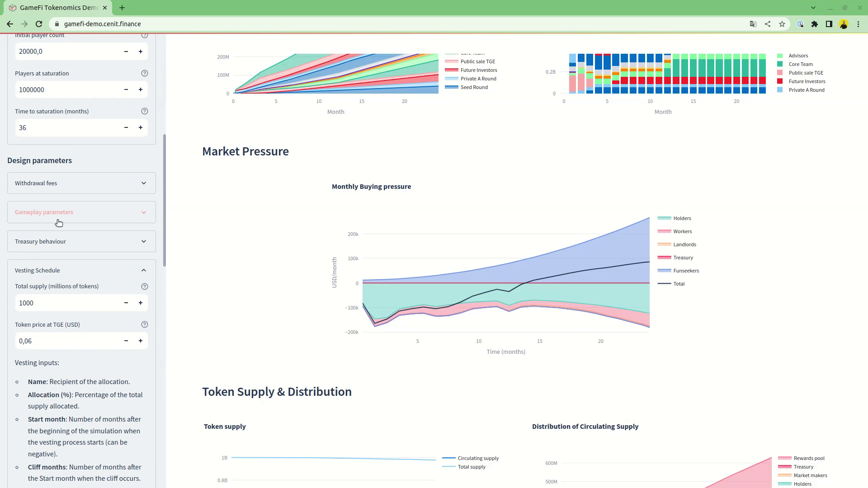
{"action": "left_click", "coordinate": [37, 216]}
{"action": "scroll", "coordinate": [68, 221], "scroll_direction": "down", "scroll_amount": 2}
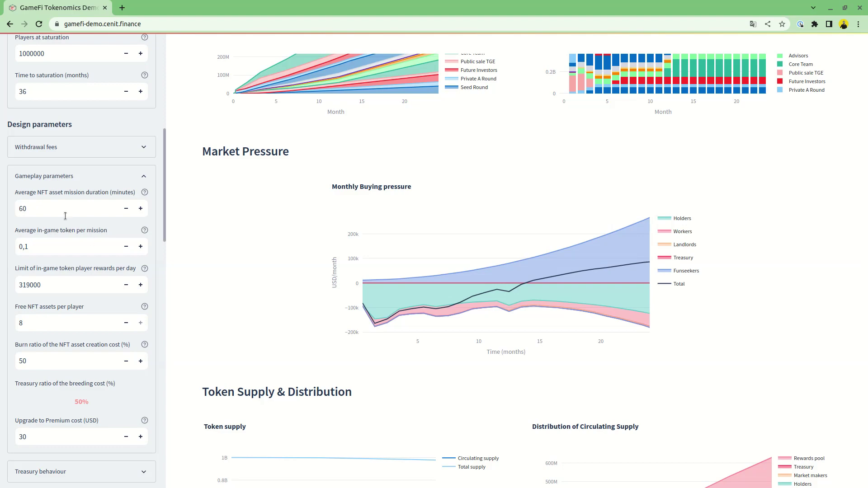
Collapse Gameplay parameters and expand Withdrawal fees to show the 15% fee and its 25/25/50 split.
{"action": "left_click", "coordinate": [119, 176]}
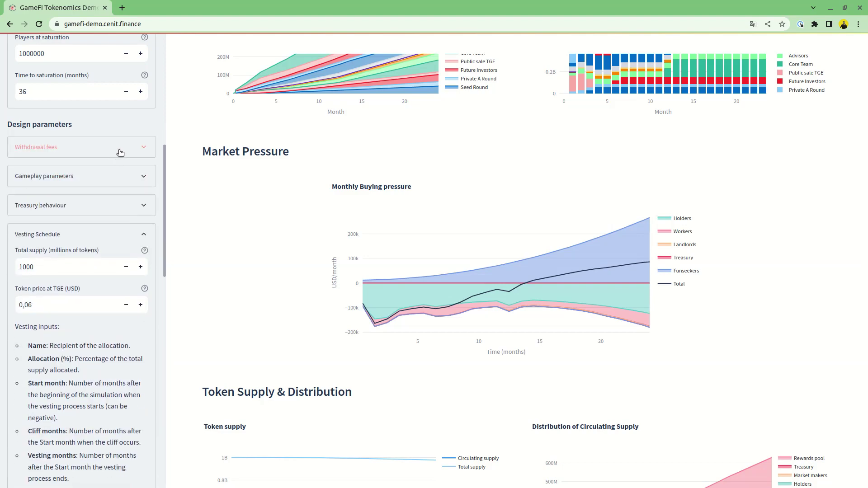
{"action": "left_click", "coordinate": [120, 149]}
{"action": "scroll", "coordinate": [138, 350], "scroll_direction": "up", "scroll_amount": 1}
{"action": "scroll", "coordinate": [138, 350], "scroll_direction": "up", "scroll_amount": 1}
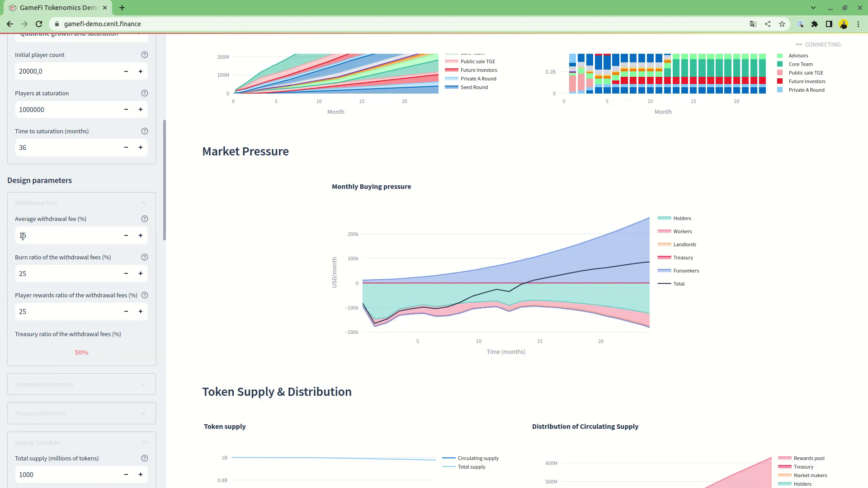
Change the average withdrawal fee from 15% to 45%, keeping burn and player rewards at 25%.
{"action": "left_click_drag", "start_coordinate": [22, 235], "coordinate": [19, 236]}
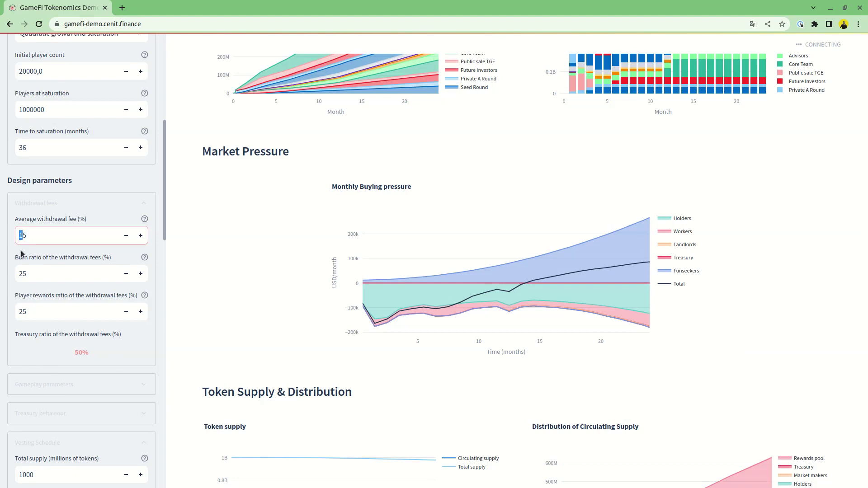
{"action": "type", "text": "4"}
{"action": "left_click", "coordinate": [151, 252]}
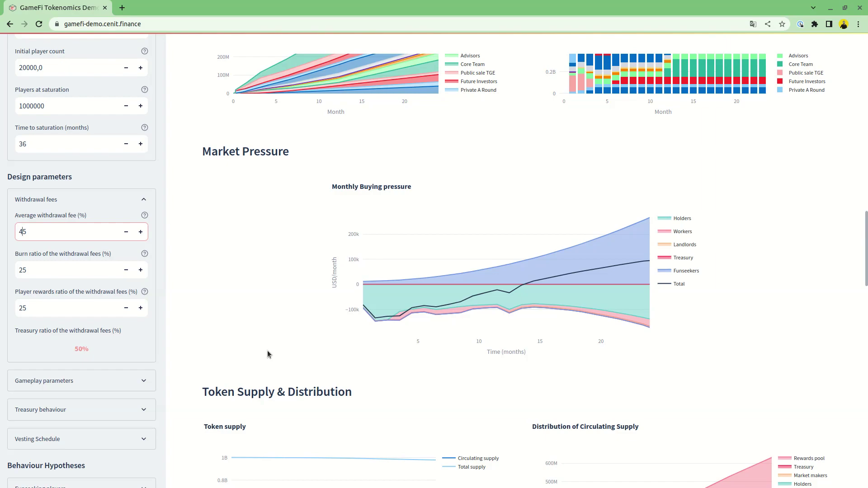
Scroll back up to the Token Price & Market Cap chart to review the 45% fee result.
{"action": "scroll", "coordinate": [271, 355], "scroll_direction": "up", "scroll_amount": 20}
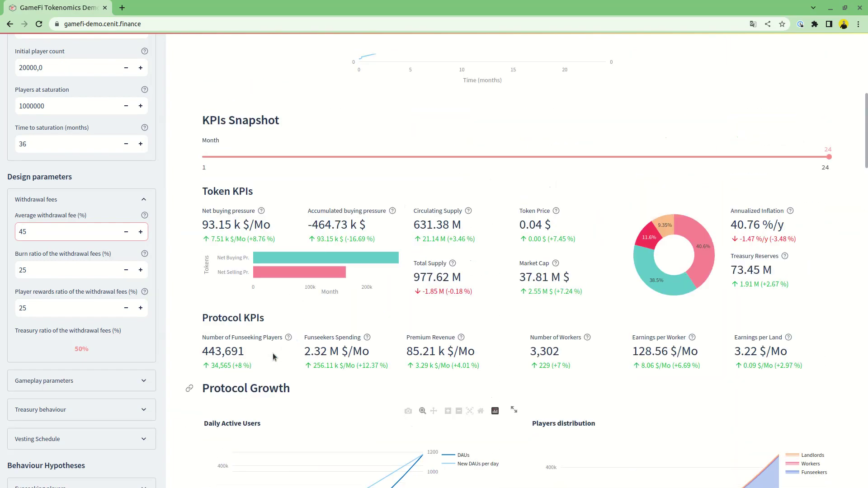
{"action": "scroll", "coordinate": [273, 357], "scroll_direction": "up", "scroll_amount": 8}
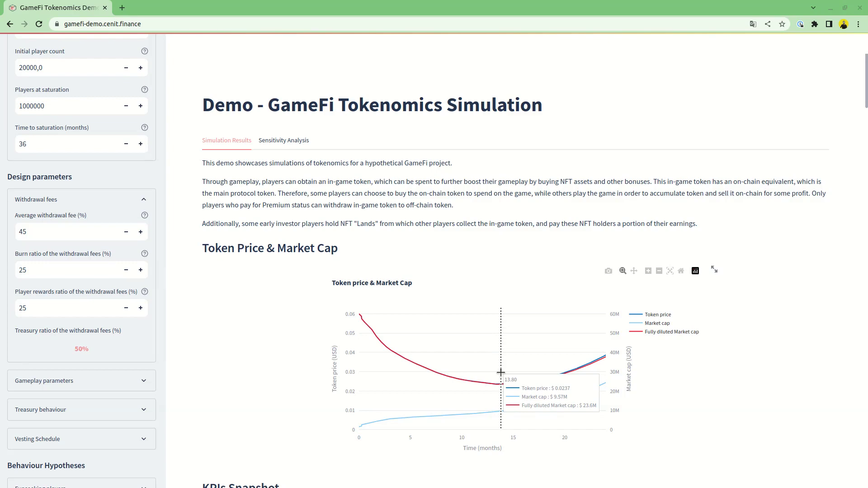
Set Initial player count to 100000 and Players at saturation to 5000000.
{"action": "left_click", "coordinate": [149, 203]}
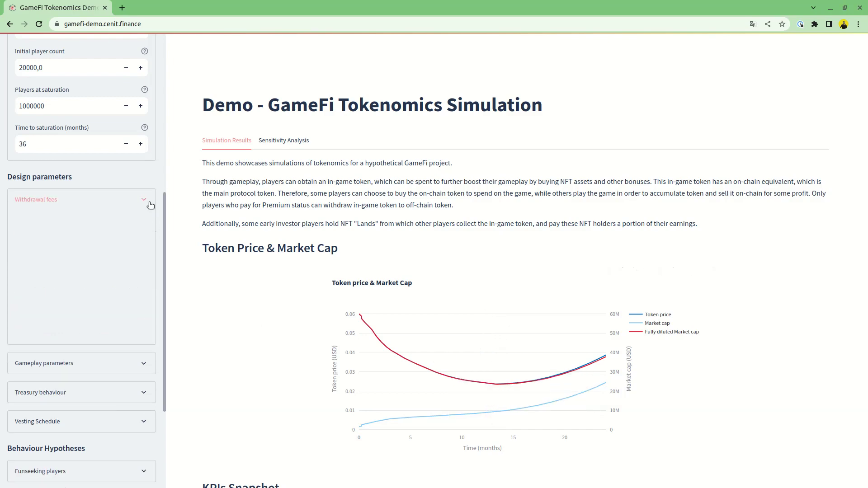
{"action": "scroll", "coordinate": [135, 307], "scroll_direction": "up", "scroll_amount": 5}
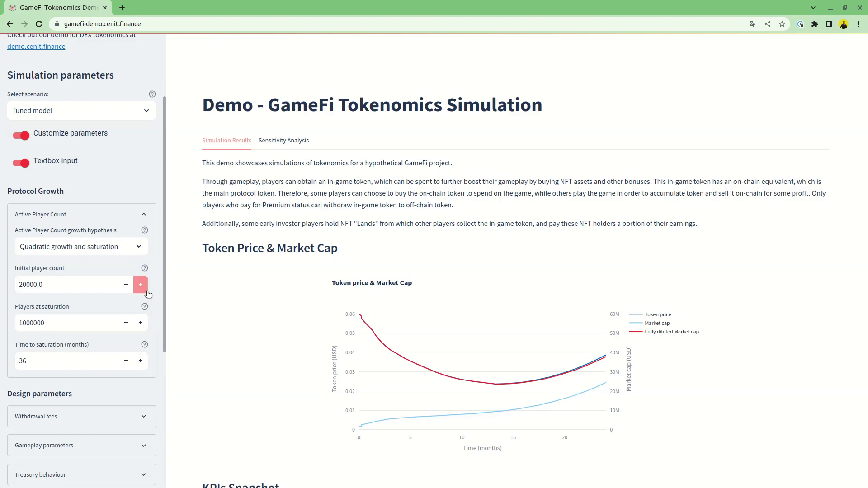
{"action": "left_click_drag", "start_coordinate": [23, 284], "coordinate": [18, 285]}
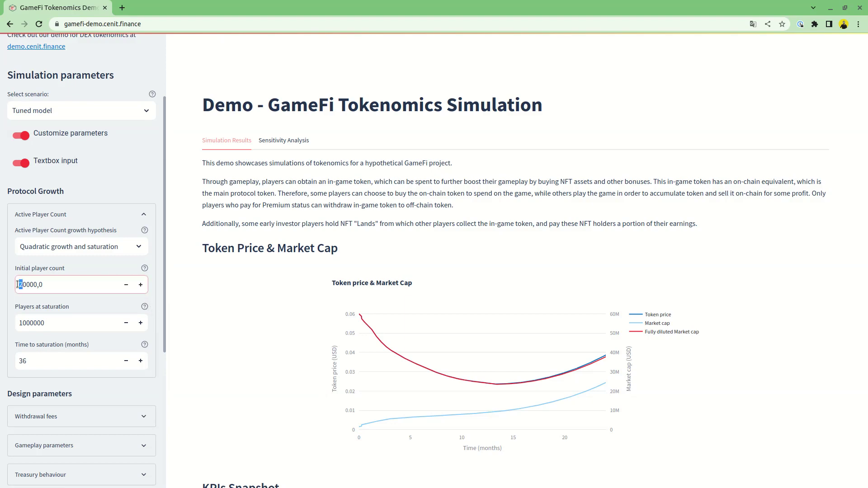
{"action": "type", "text": "10"}
{"action": "left_click", "coordinate": [20, 321]}
{"action": "left_click_drag", "start_coordinate": [20, 321], "coordinate": [18, 321]}
{"action": "type", "text": "5"}
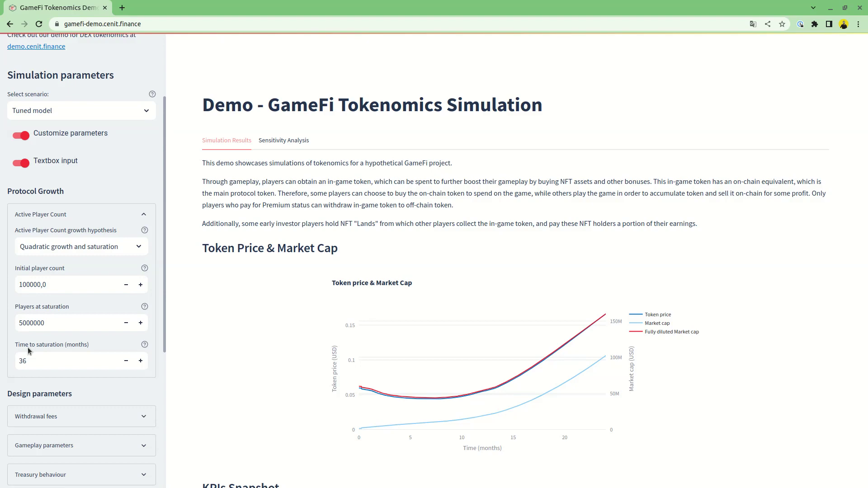
{"action": "scroll", "coordinate": [28, 350], "scroll_direction": "down", "scroll_amount": 1}
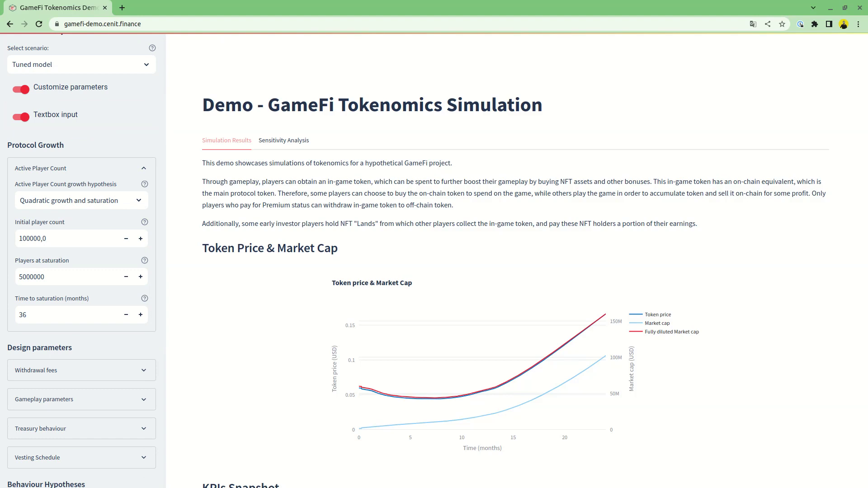